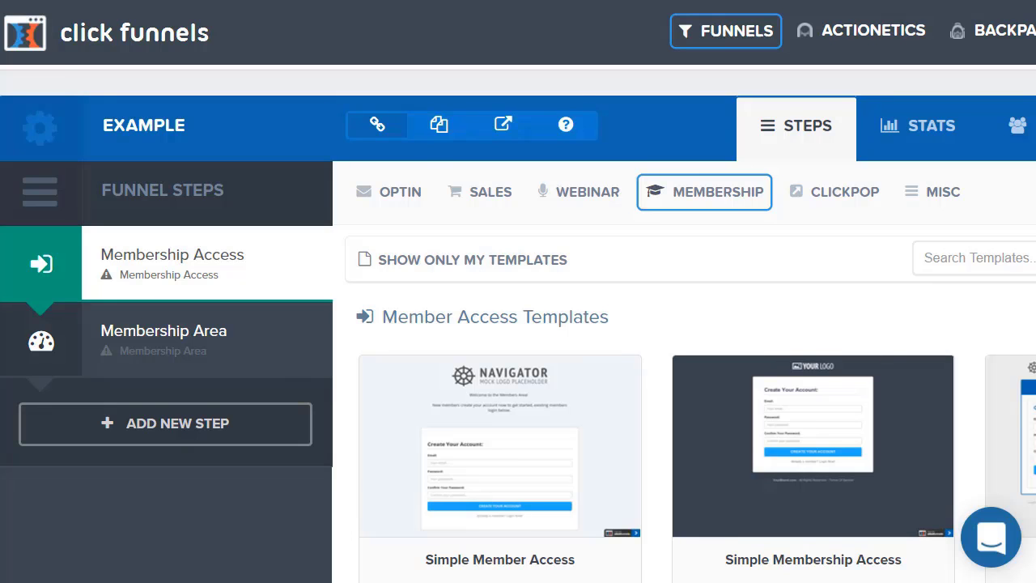
Create the Membership Access login page from the Simple Member Access template.
{"action": "scroll", "coordinate": [203, 227], "scroll_direction": "down", "scroll_amount": 1}
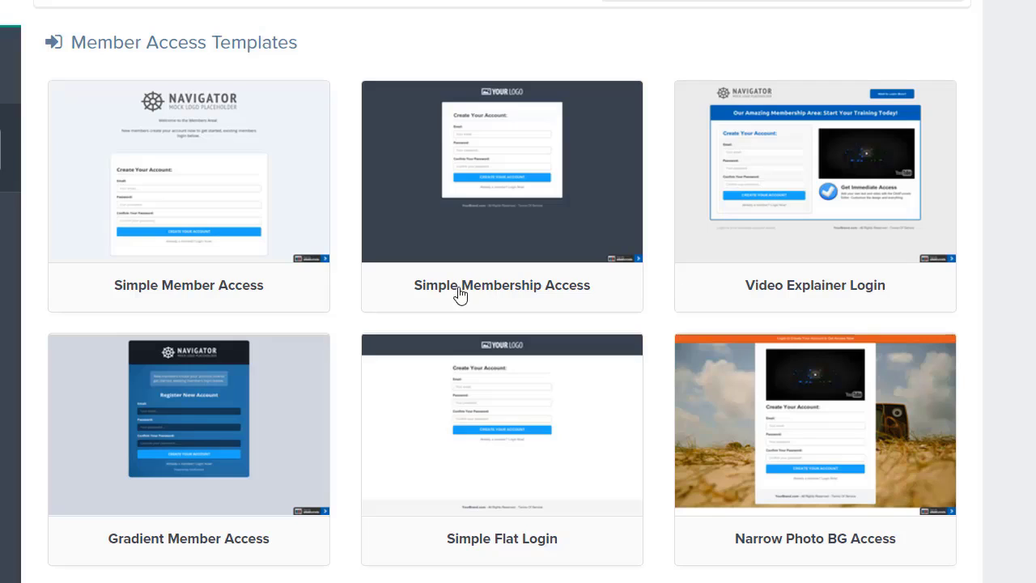
{"action": "mouse_move", "coordinate": [144, 226]}
{"action": "left_click", "coordinate": [172, 166]}
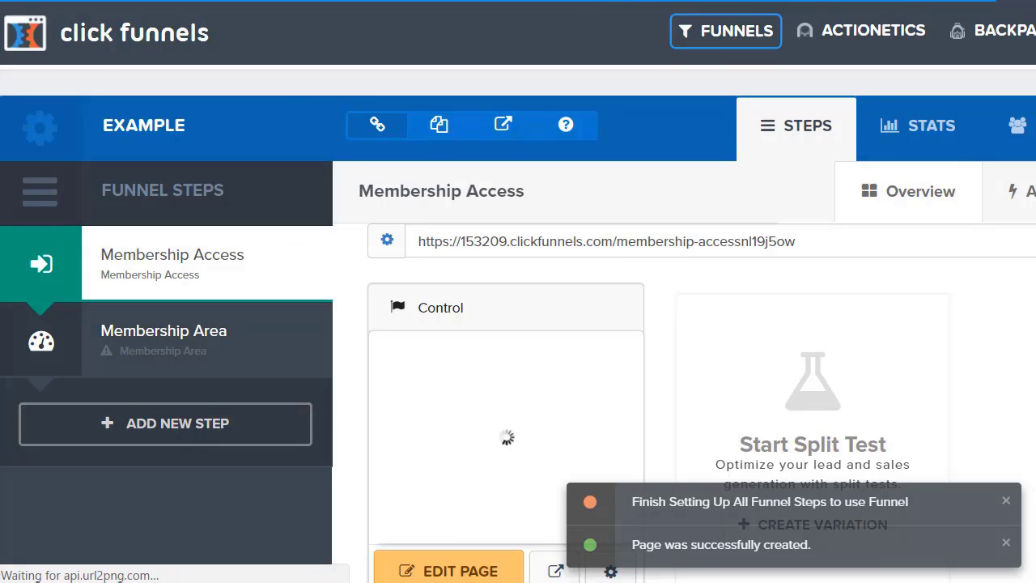
Build the Membership Area step from the Simple Membership template and select its secret sign-up URL.
{"action": "left_click", "coordinate": [163, 332]}
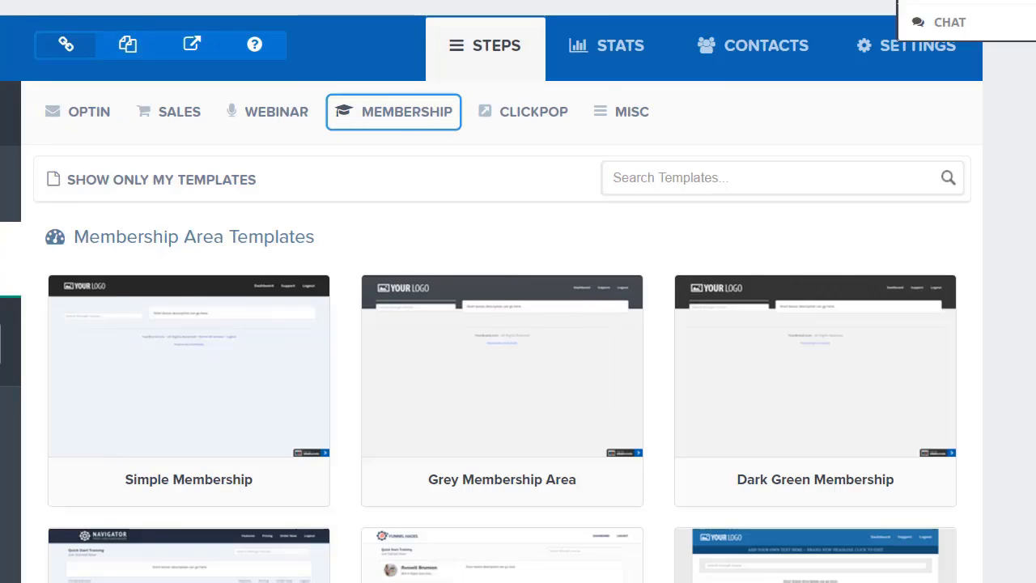
{"action": "scroll", "coordinate": [502, 324], "scroll_direction": "down", "scroll_amount": 3}
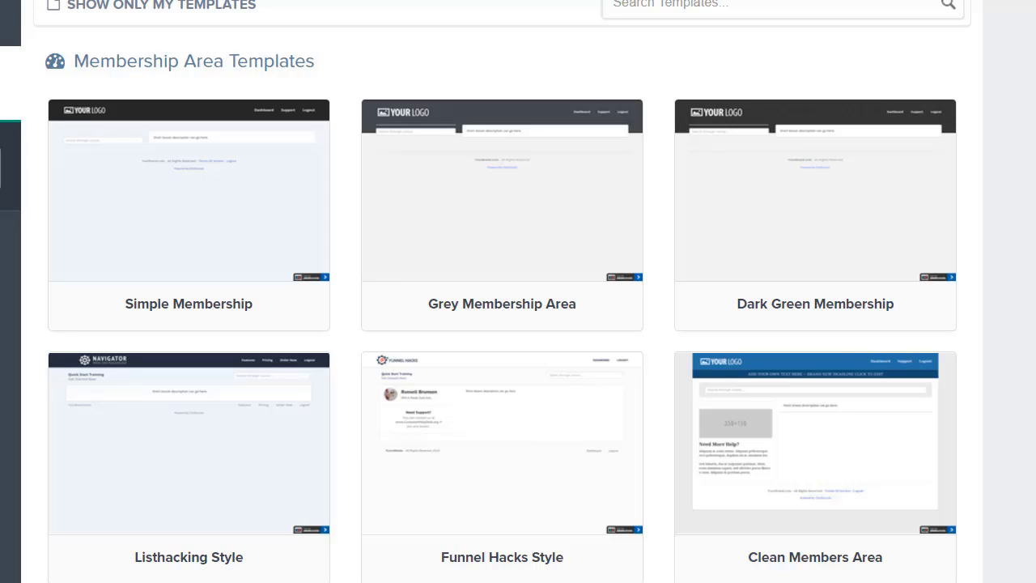
{"action": "mouse_move", "coordinate": [206, 184]}
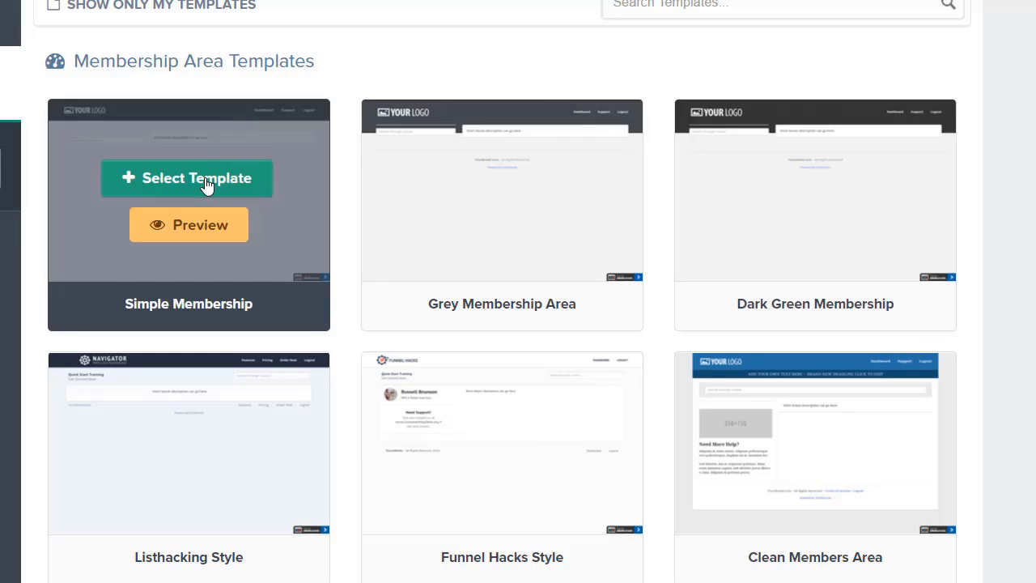
{"action": "left_click", "coordinate": [206, 179]}
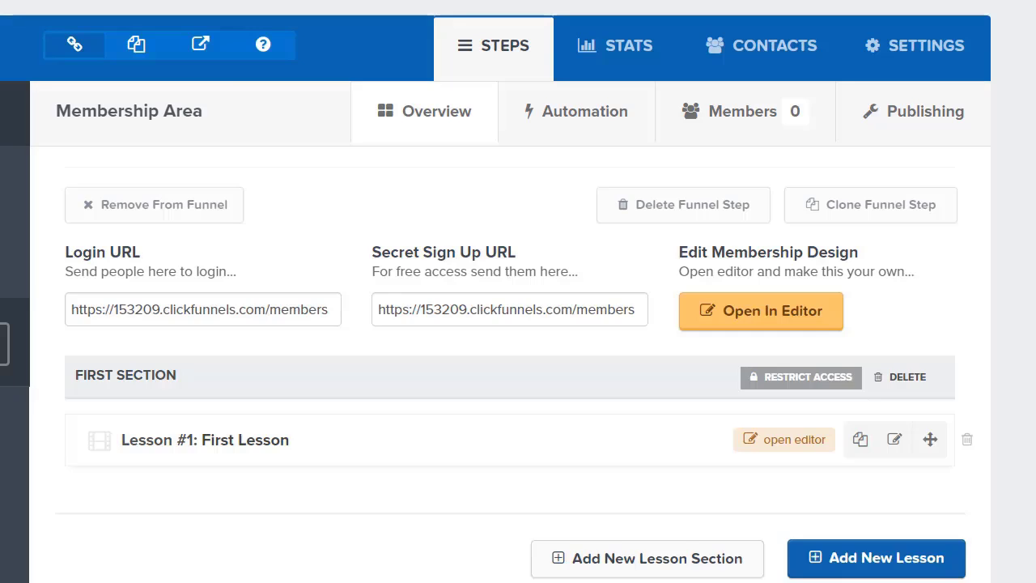
{"action": "left_click", "coordinate": [535, 308]}
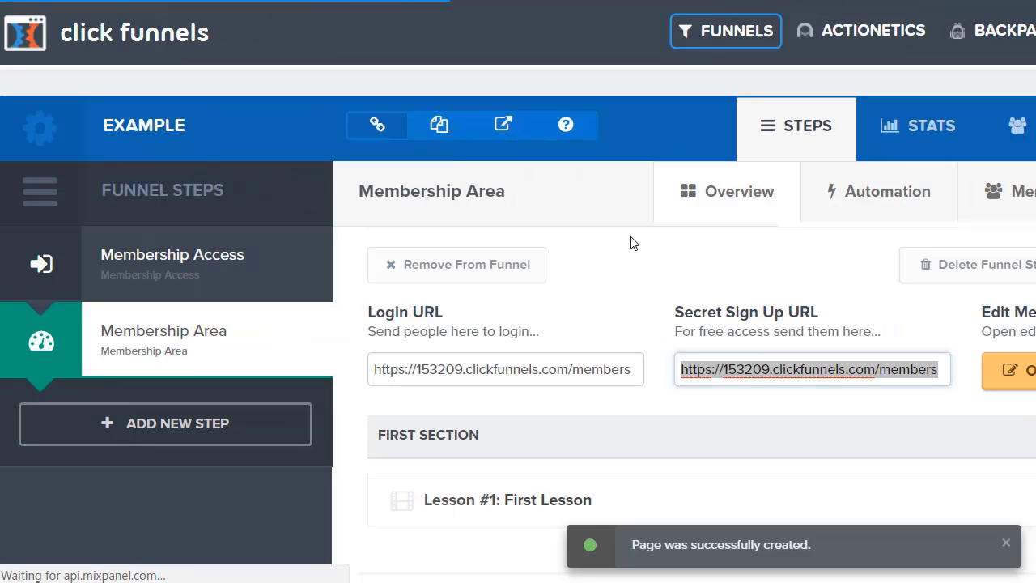
Open the Membership Access page and delete the Navigator logo at its top.
{"action": "left_click", "coordinate": [172, 259]}
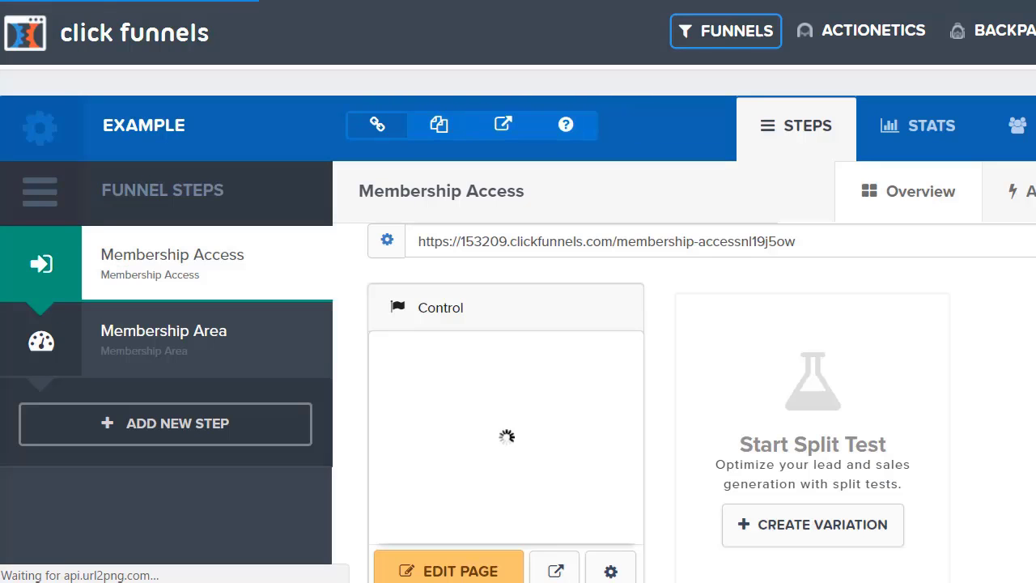
{"action": "scroll", "coordinate": [518, 324], "scroll_direction": "down", "scroll_amount": 1}
{"action": "scroll", "coordinate": [518, 323], "scroll_direction": "down", "scroll_amount": 1}
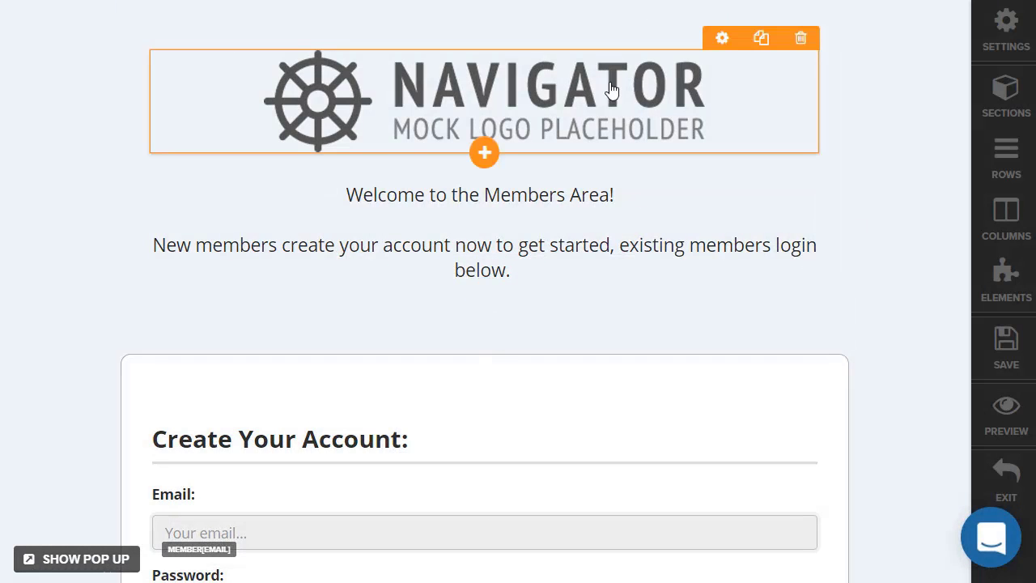
{"action": "left_click", "coordinate": [802, 50]}
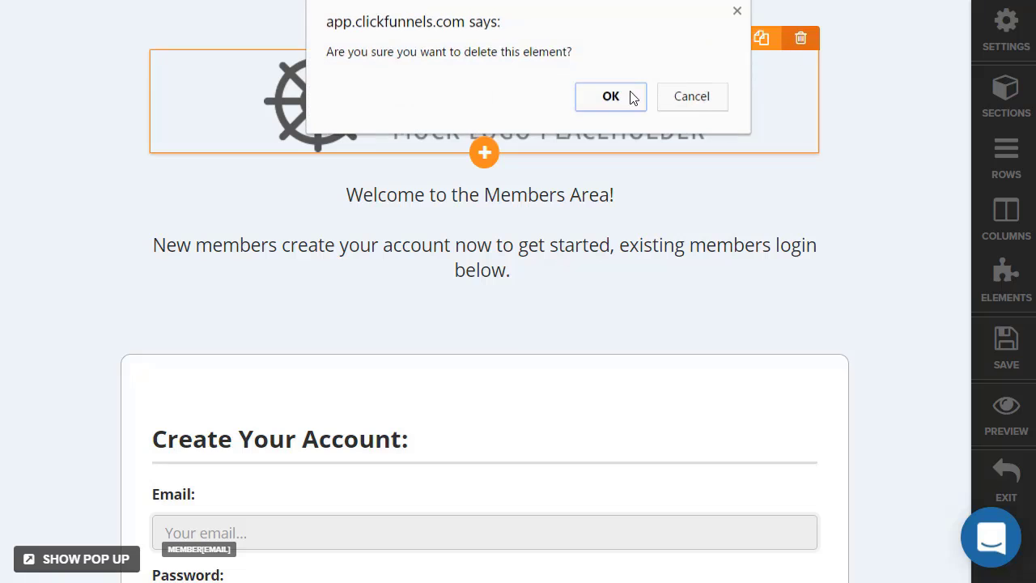
{"action": "left_click", "coordinate": [615, 101]}
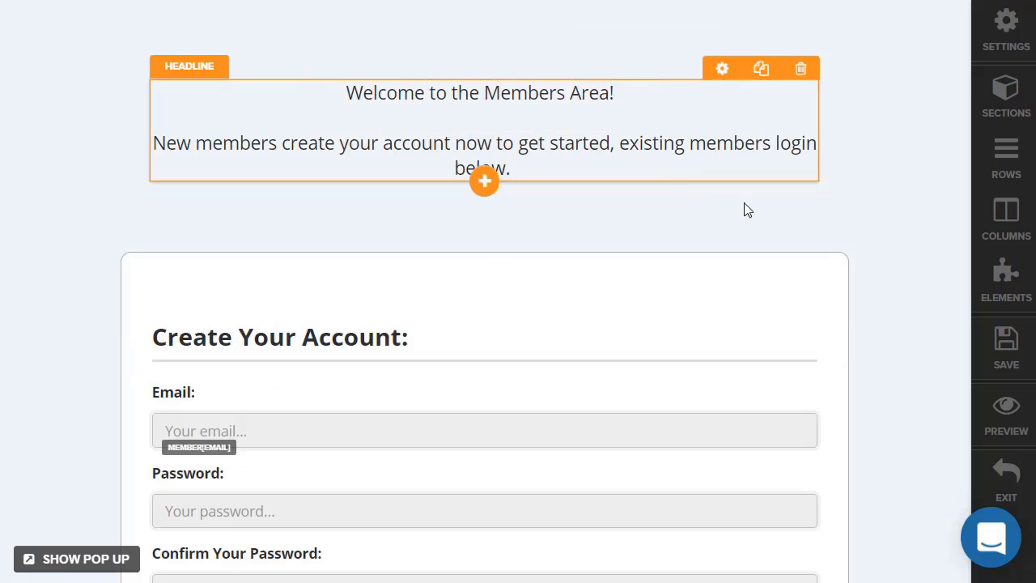
Replace the login page's welcome text with 'Congratulations!'.
{"action": "triple_click", "coordinate": [662, 170]}
{"action": "key", "text": "ctrl+a"}
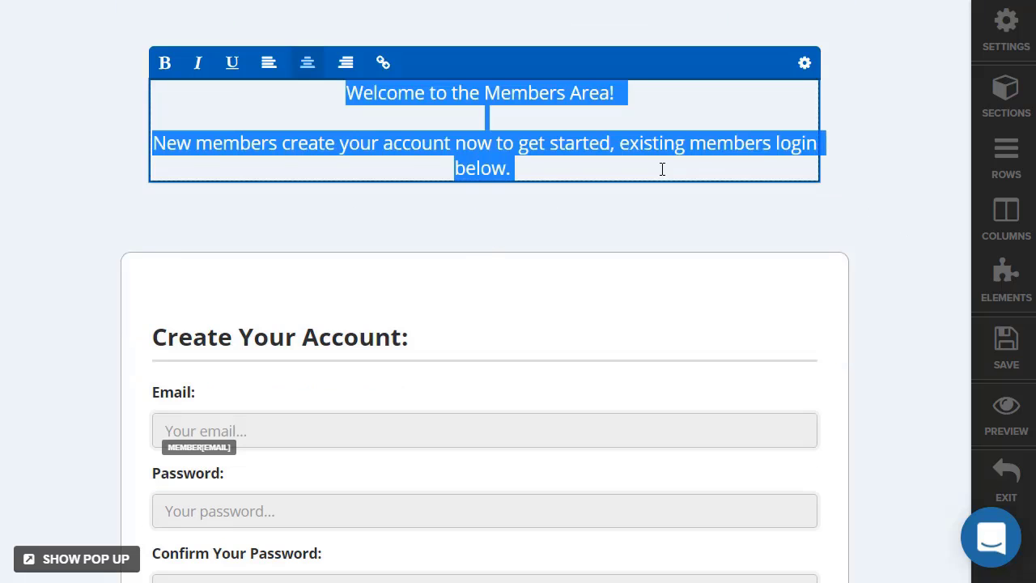
{"action": "type", "text": "Congratul"}
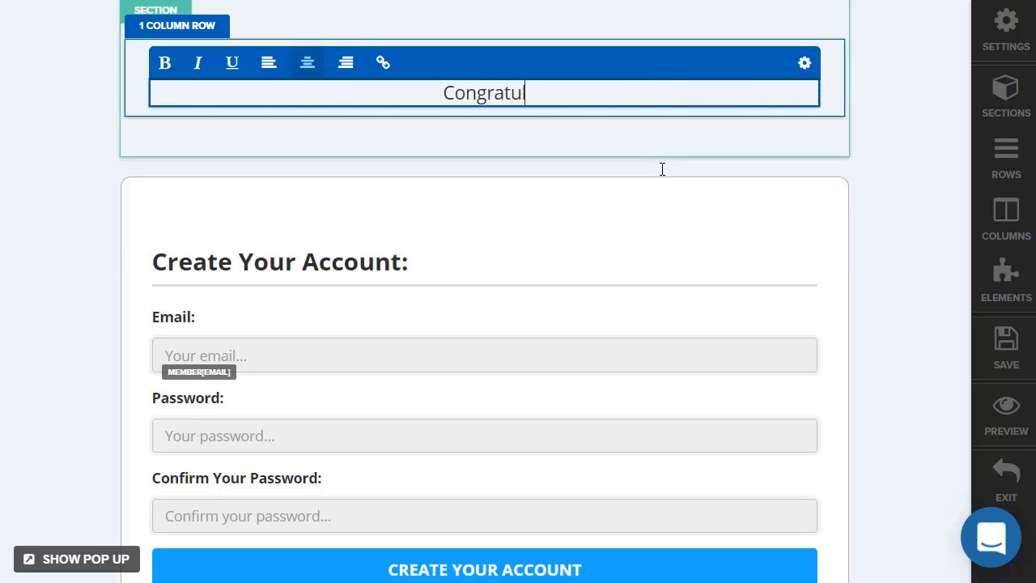
{"action": "type", "text": "ations!"}
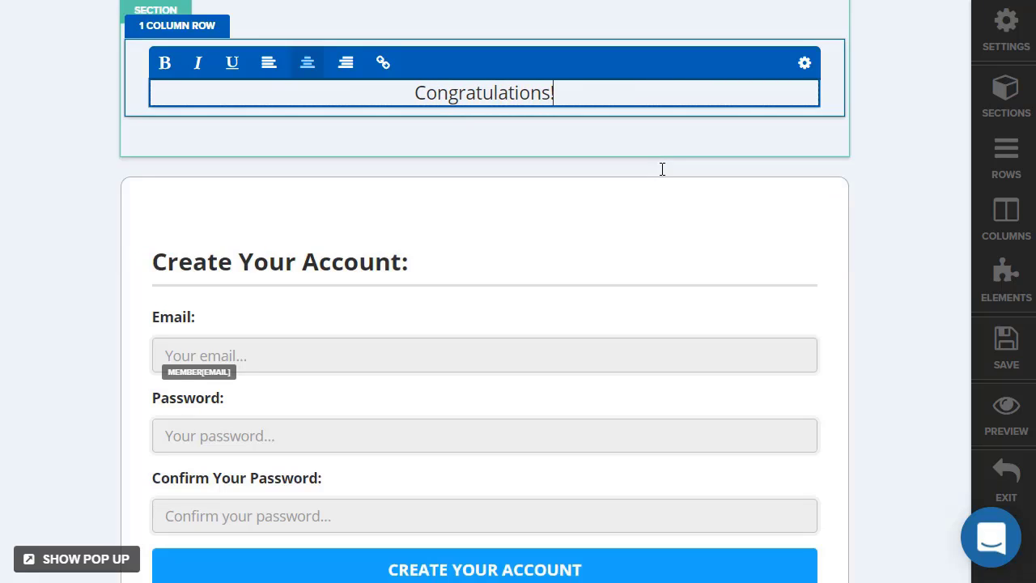
{"action": "key", "text": "ctrl+a"}
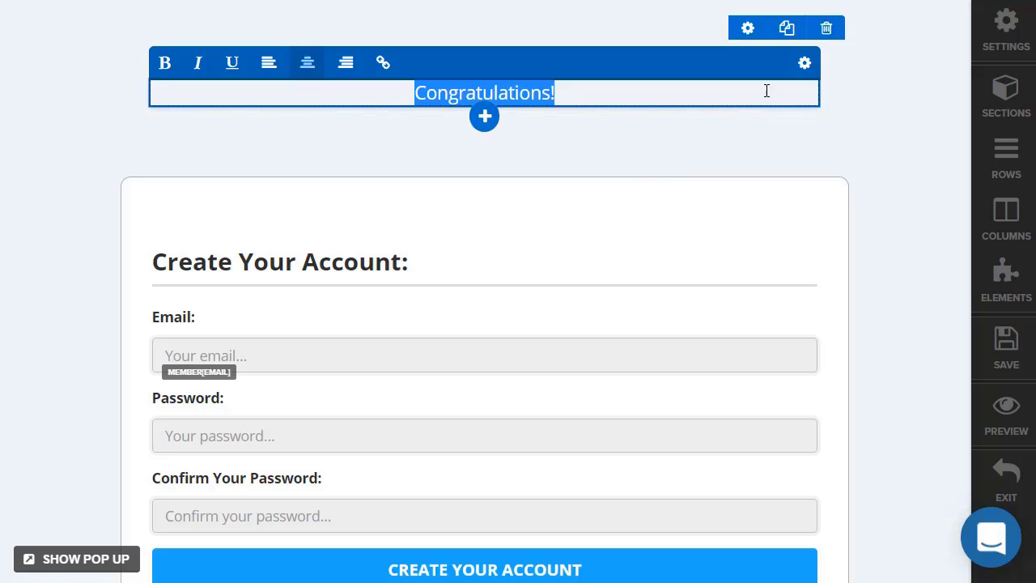
Raise the Congratulations! headline's font size from 18 to 27 px and make it bold.
{"action": "left_click", "coordinate": [804, 65]}
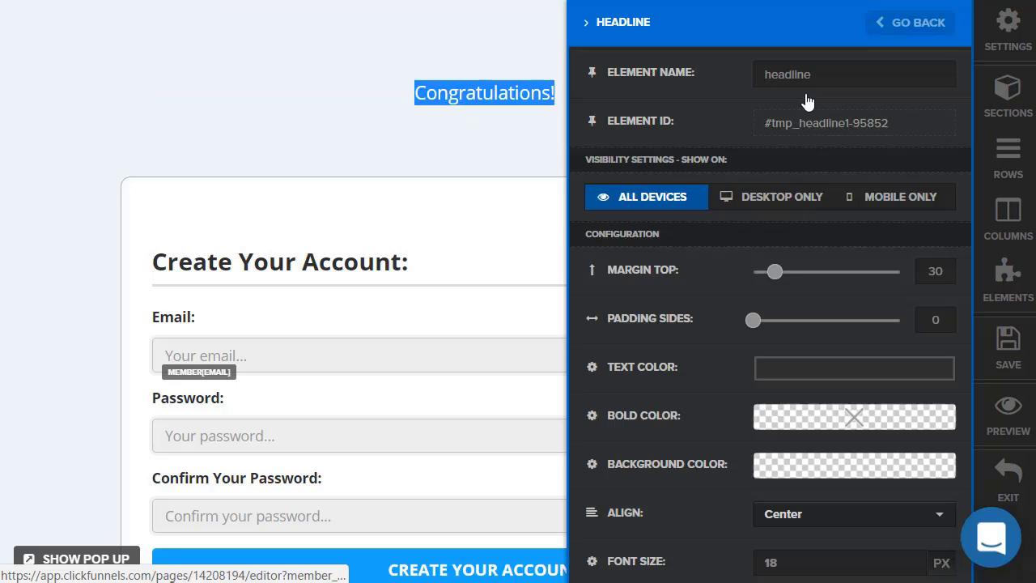
{"action": "scroll", "coordinate": [866, 413], "scroll_direction": "down", "scroll_amount": 4}
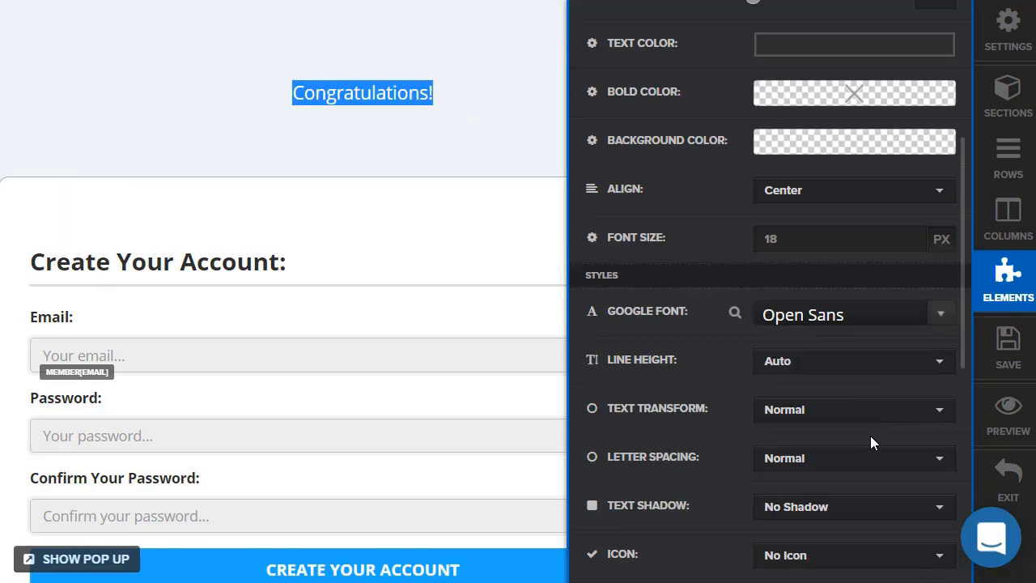
{"action": "left_click_drag", "start_coordinate": [910, 235], "coordinate": [910, 235]}
{"action": "left_click", "coordinate": [912, 234]}
{"action": "left_click", "coordinate": [324, 109]}
{"action": "triple_click", "coordinate": [189, 88]}
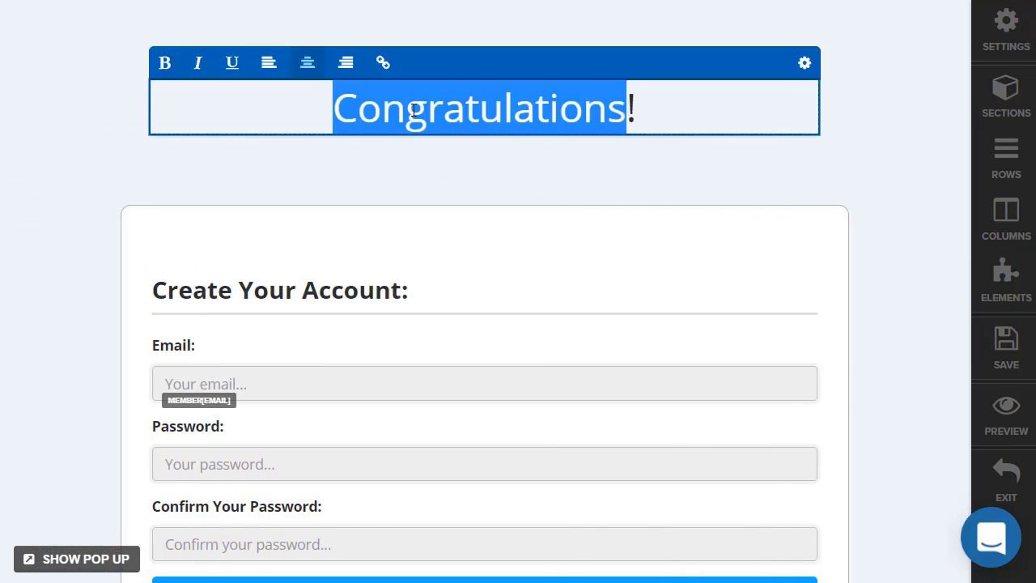
{"action": "left_click", "coordinate": [129, 102]}
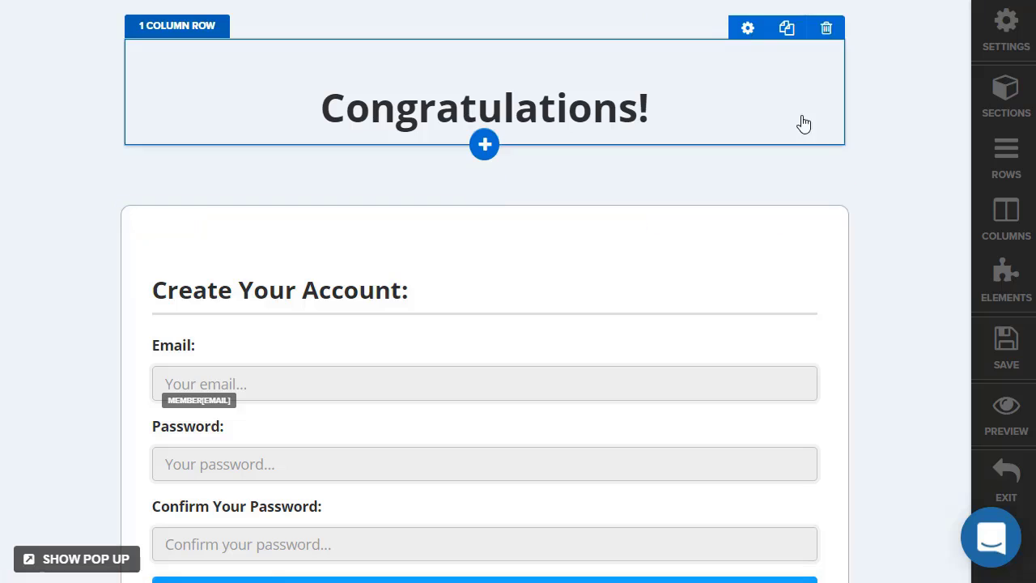
Cut the headline row's top padding to 0 and set the headline section's top padding to 20.
{"action": "left_click", "coordinate": [746, 27]}
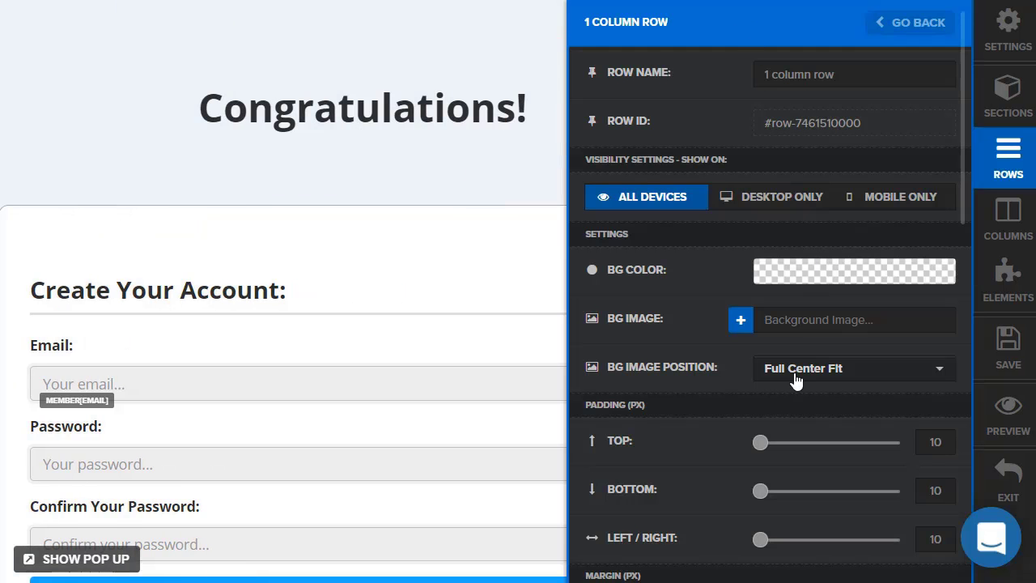
{"action": "left_click_drag", "start_coordinate": [759, 445], "coordinate": [216, 166]}
{"action": "left_click", "coordinate": [216, 165]}
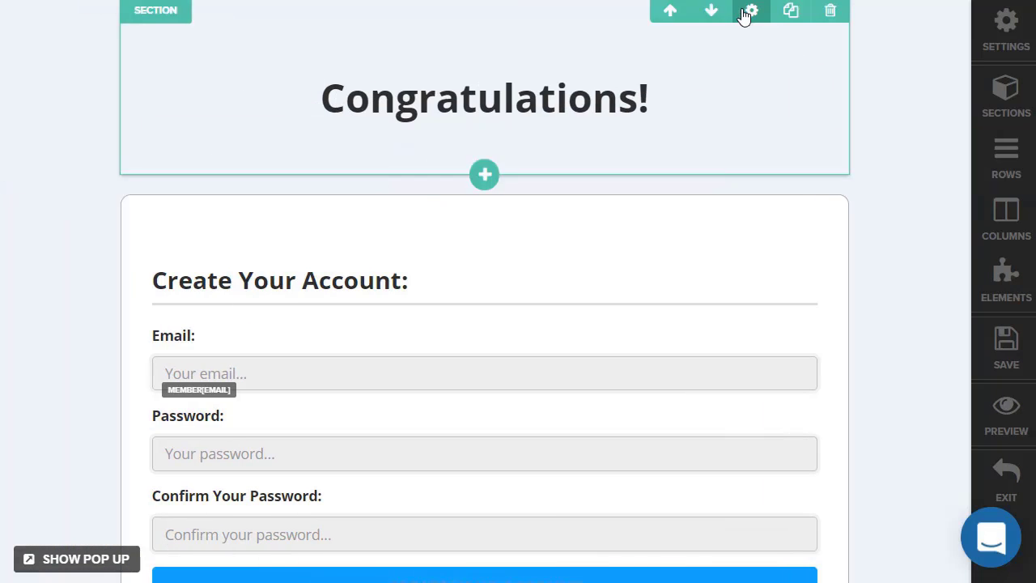
{"action": "left_click", "coordinate": [748, 10]}
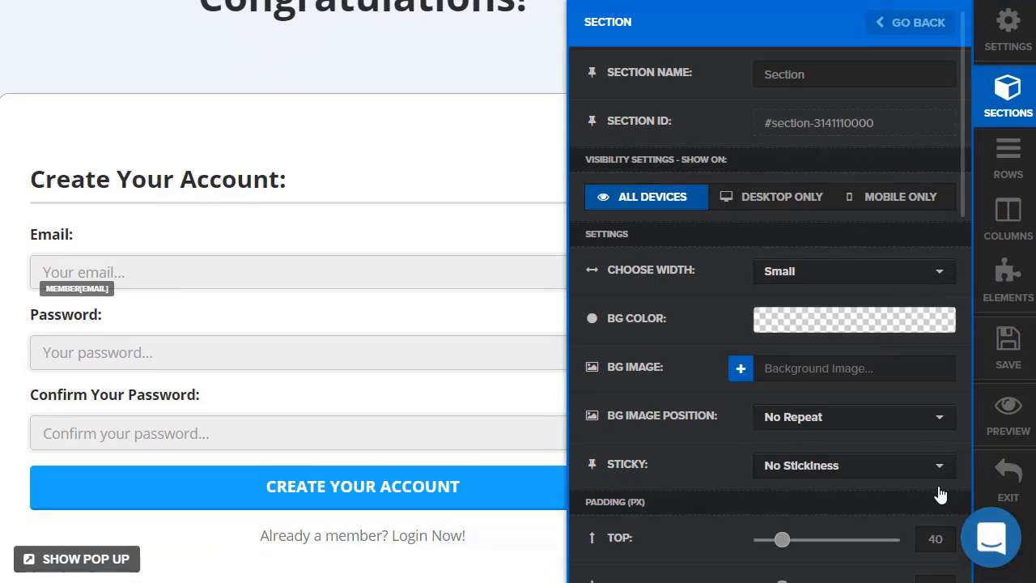
{"action": "left_click", "coordinate": [929, 539]}
{"action": "type", "text": "20"}
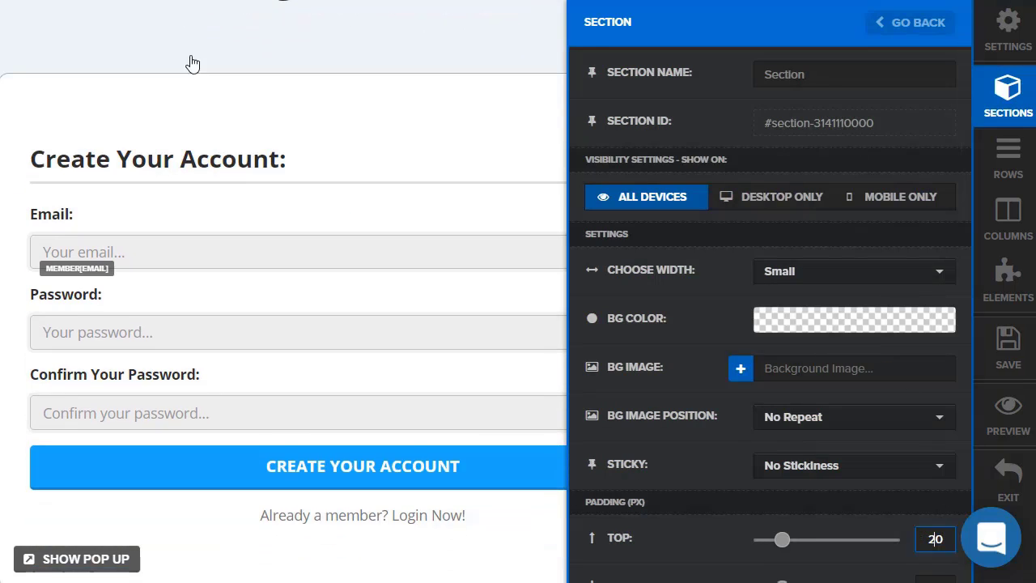
{"action": "left_click", "coordinate": [192, 62]}
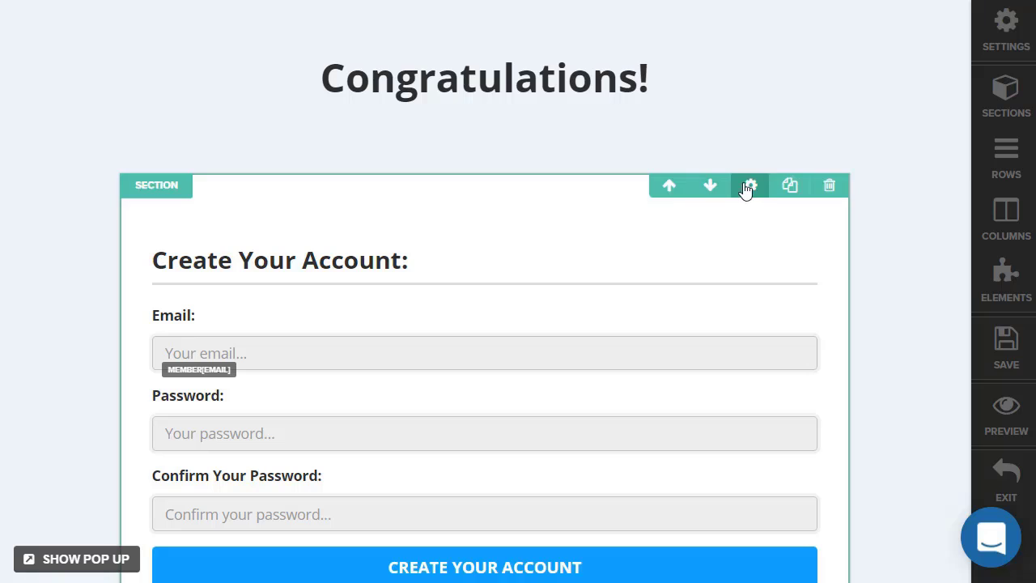
Give the Create Your Account form section 40 px top padding and 0 top margin.
{"action": "left_click", "coordinate": [749, 185]}
{"action": "left_click", "coordinate": [930, 540]}
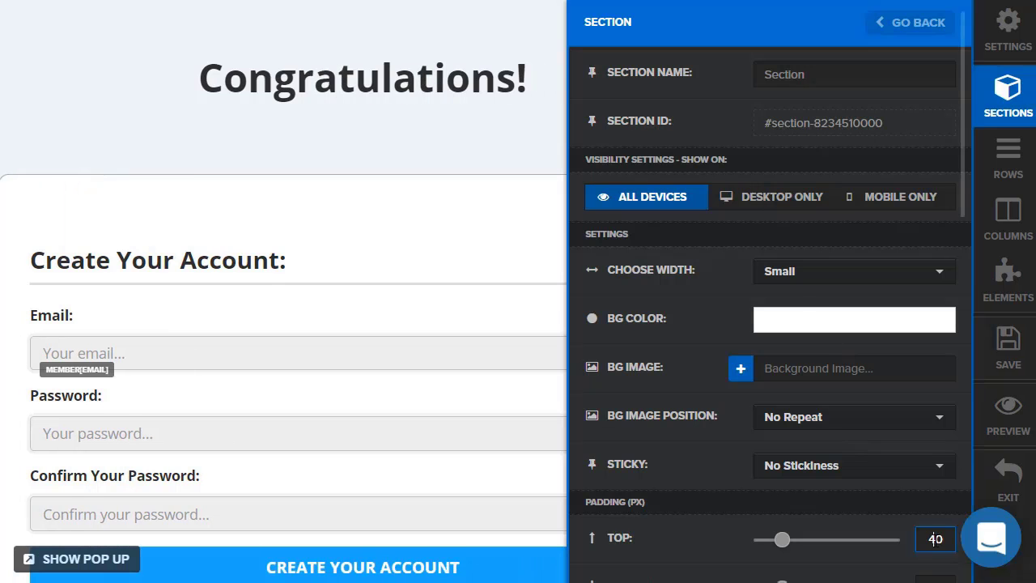
{"action": "type", "text": "20"}
{"action": "key", "text": "BackSpace"}
{"action": "type", "text": "3"}
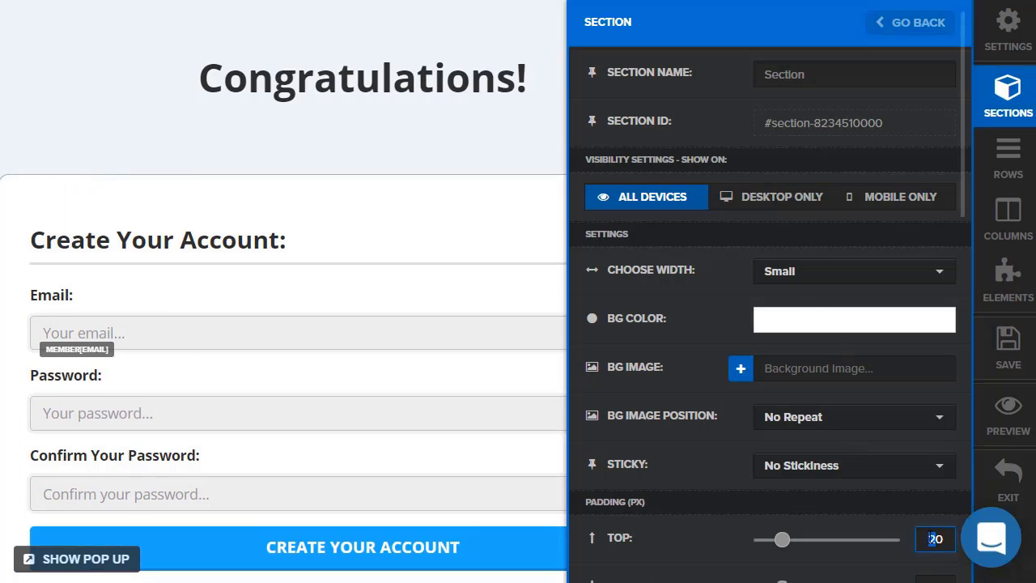
{"action": "key", "text": "BackSpace"}
{"action": "type", "text": "4"}
{"action": "scroll", "coordinate": [816, 397], "scroll_direction": "down", "scroll_amount": 4}
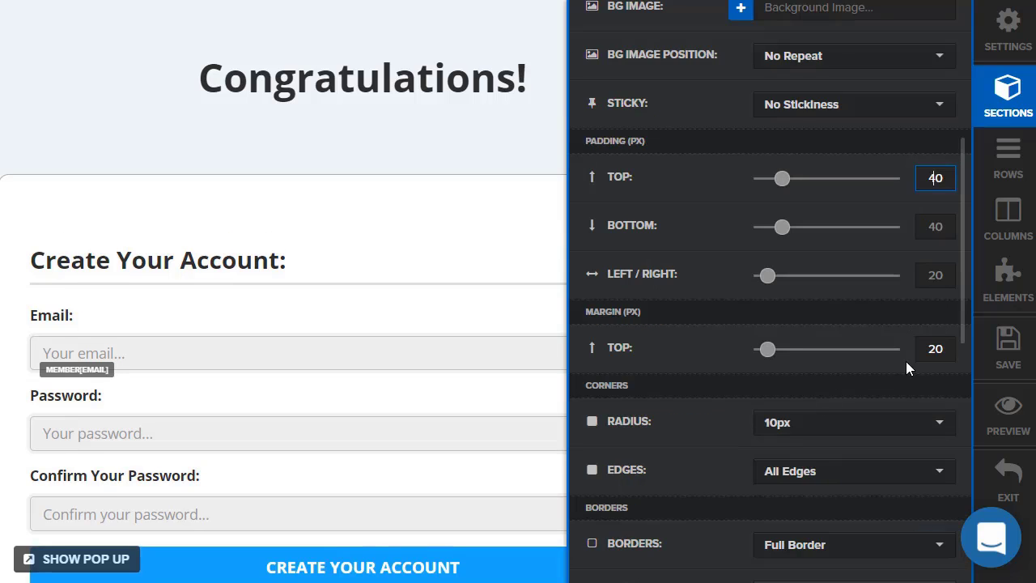
{"action": "left_click_drag", "start_coordinate": [767, 357], "coordinate": [717, 359]}
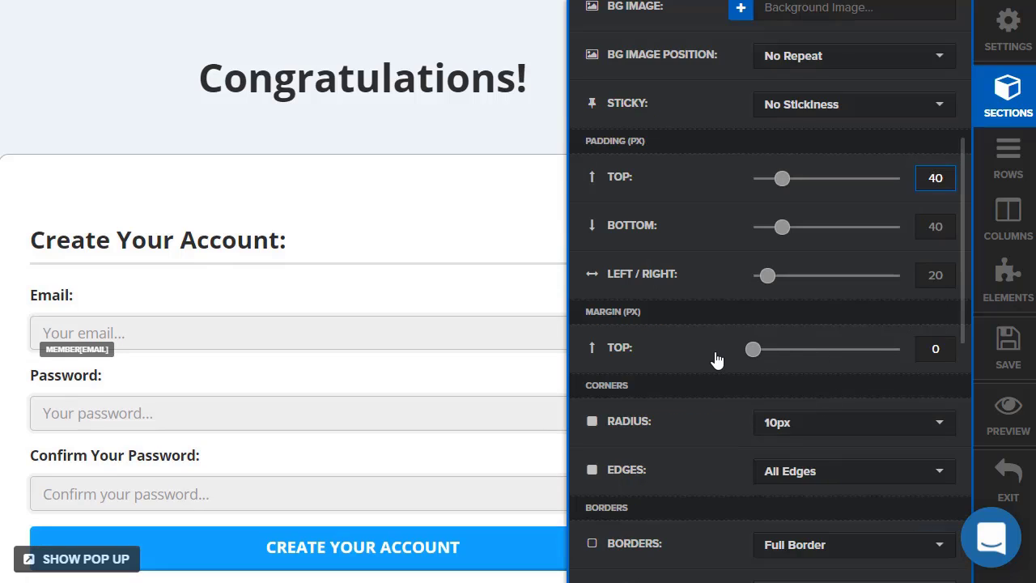
{"action": "left_click", "coordinate": [208, 143]}
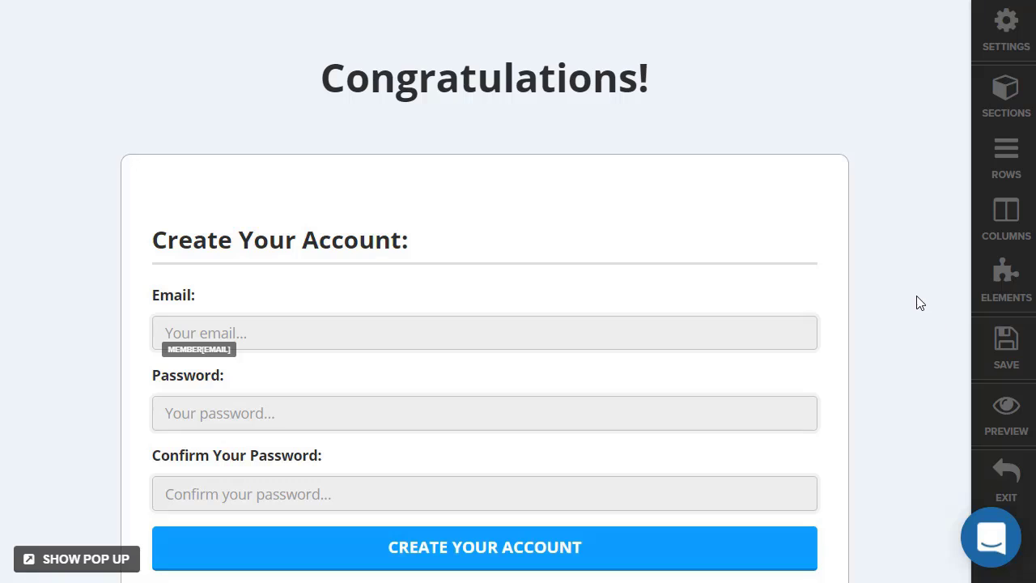
{"action": "scroll", "coordinate": [921, 302], "scroll_direction": "down", "scroll_amount": 2}
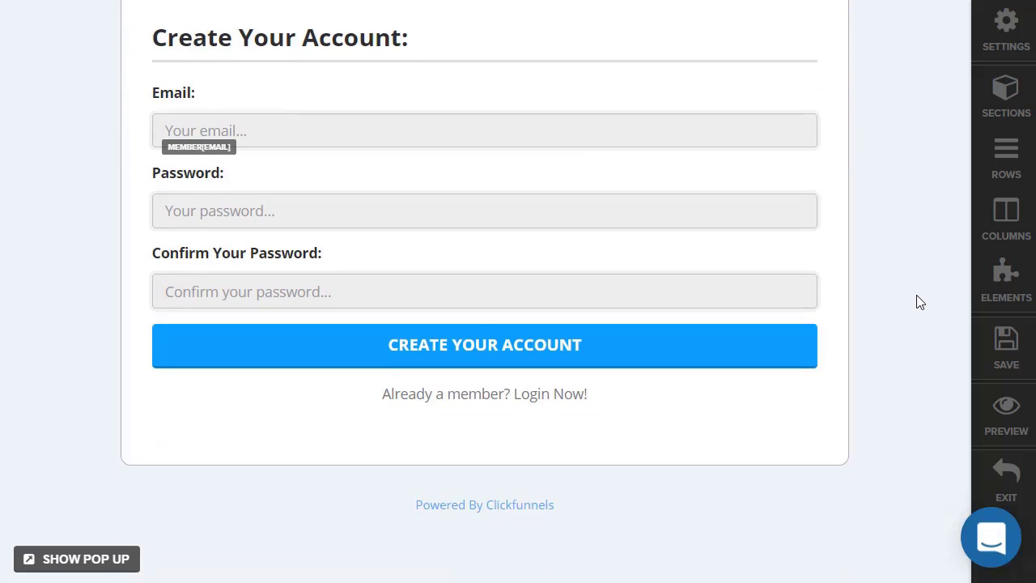
{"action": "scroll", "coordinate": [921, 303], "scroll_direction": "up", "scroll_amount": 1}
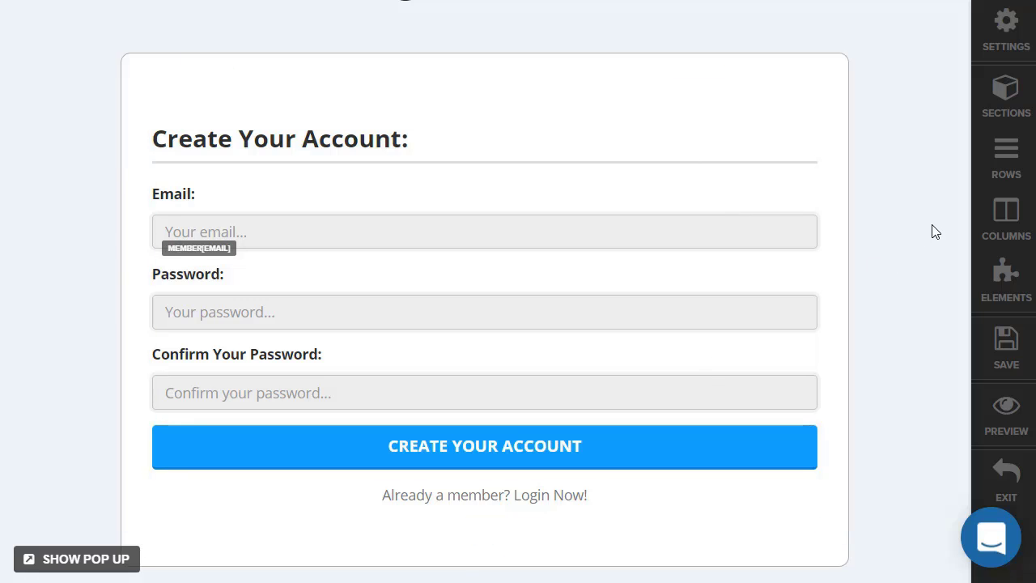
{"action": "scroll", "coordinate": [935, 232], "scroll_direction": "down", "scroll_amount": 2}
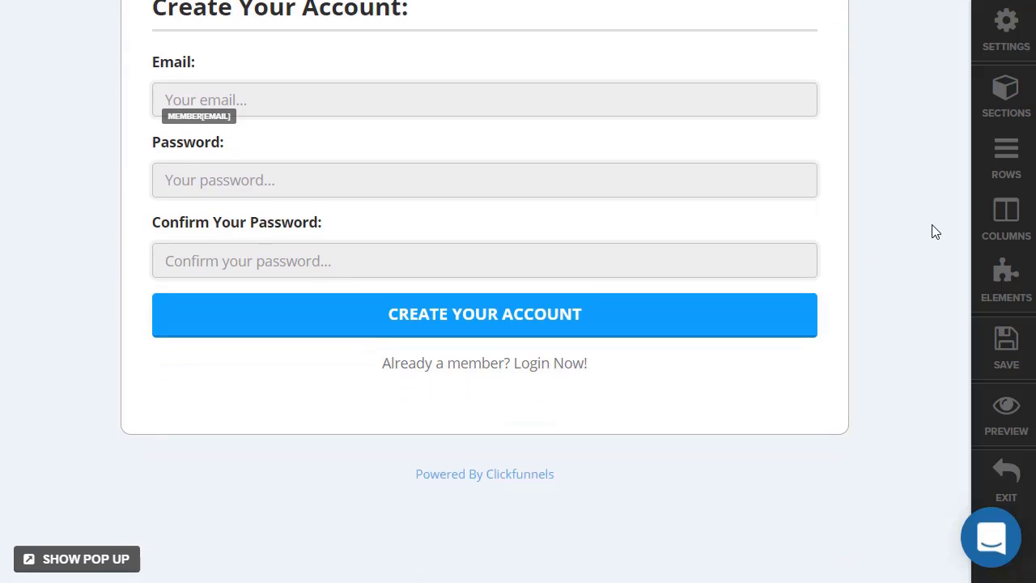
{"action": "scroll", "coordinate": [935, 233], "scroll_direction": "up", "scroll_amount": 2}
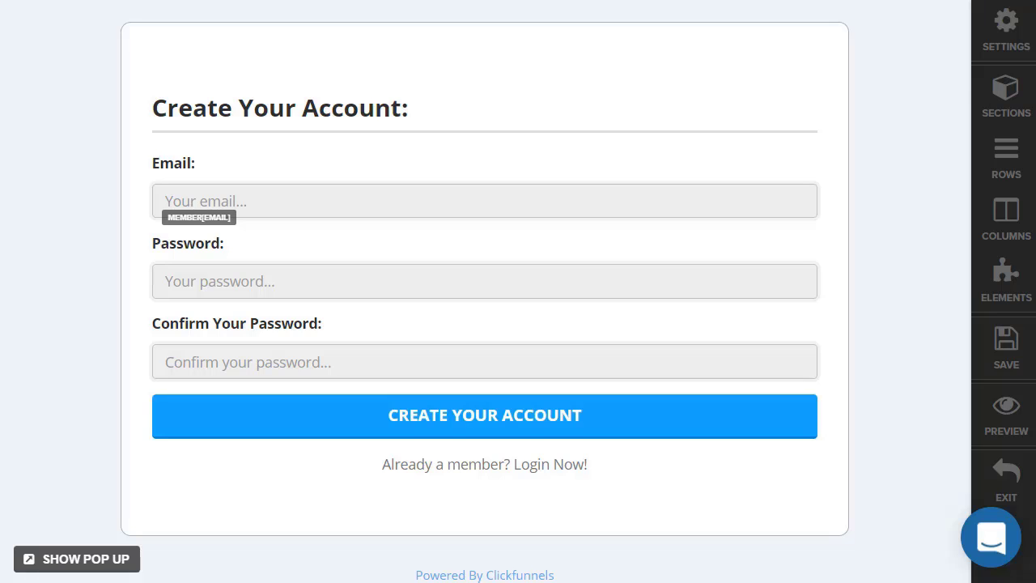
{"action": "scroll", "coordinate": [956, 220], "scroll_direction": "up", "scroll_amount": 3}
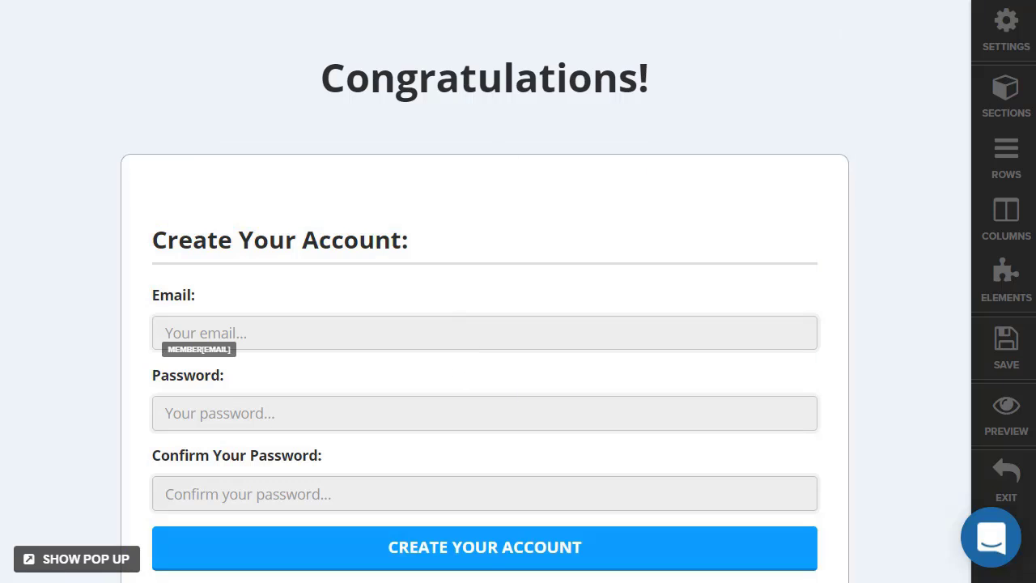
Save and exit the Congratulations page, then open the Membership Area page in the editor.
{"action": "left_click", "coordinate": [1001, 348]}
{"action": "left_click", "coordinate": [1007, 486]}
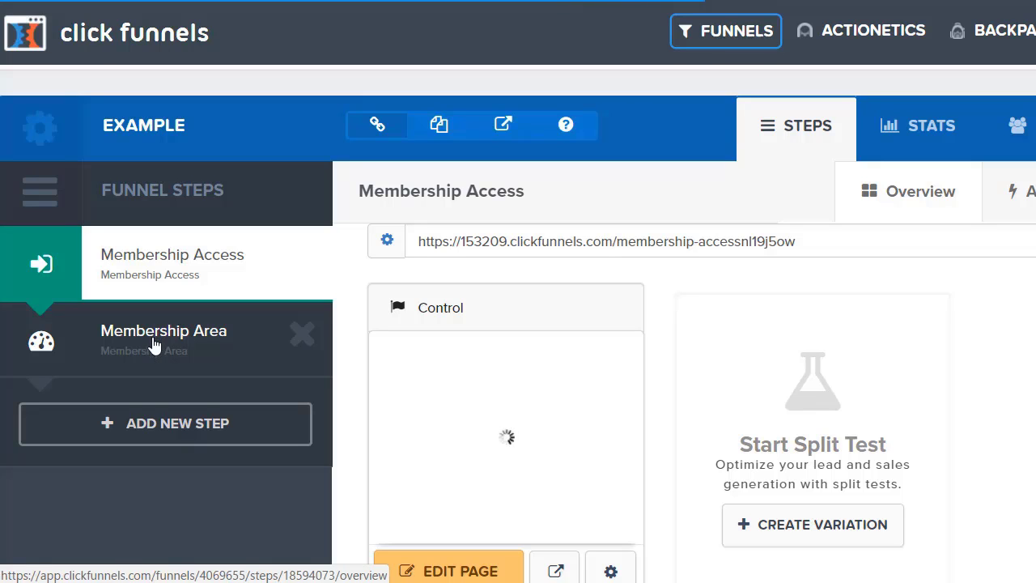
{"action": "left_click", "coordinate": [186, 338]}
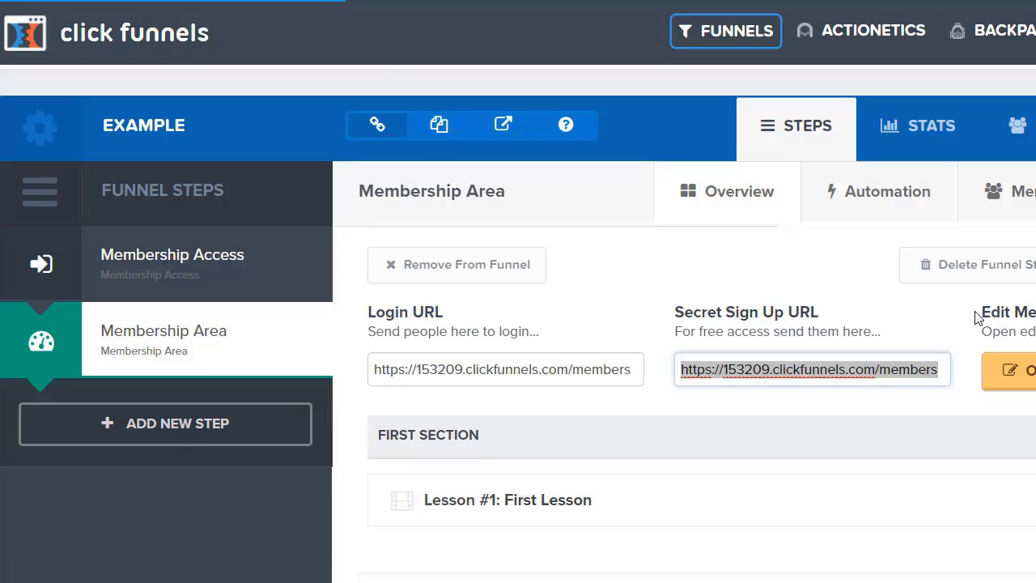
{"action": "left_click", "coordinate": [1013, 374]}
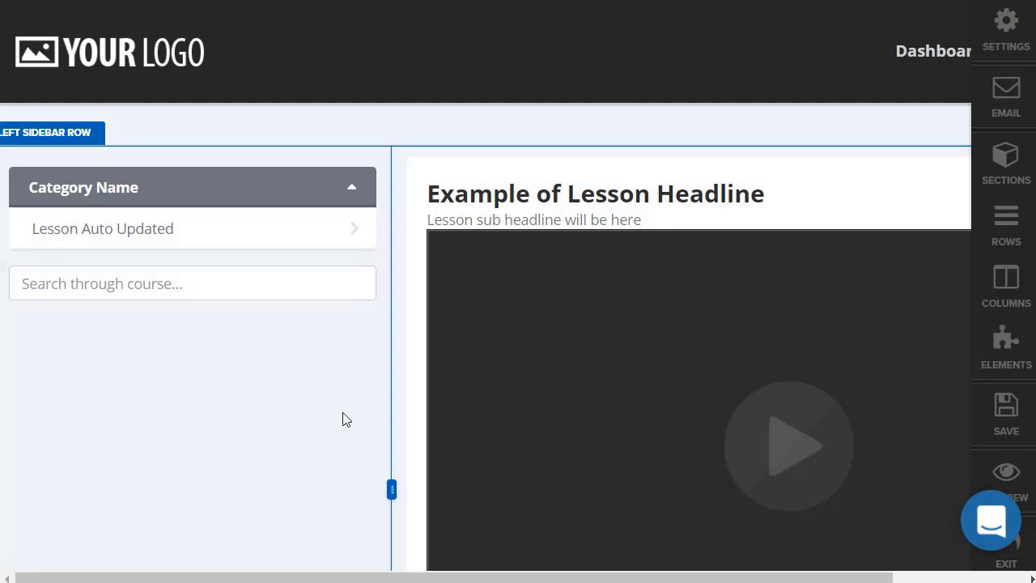
Set the lesson page header's background colour to #000000 black.
{"action": "mouse_move", "coordinate": [178, 55]}
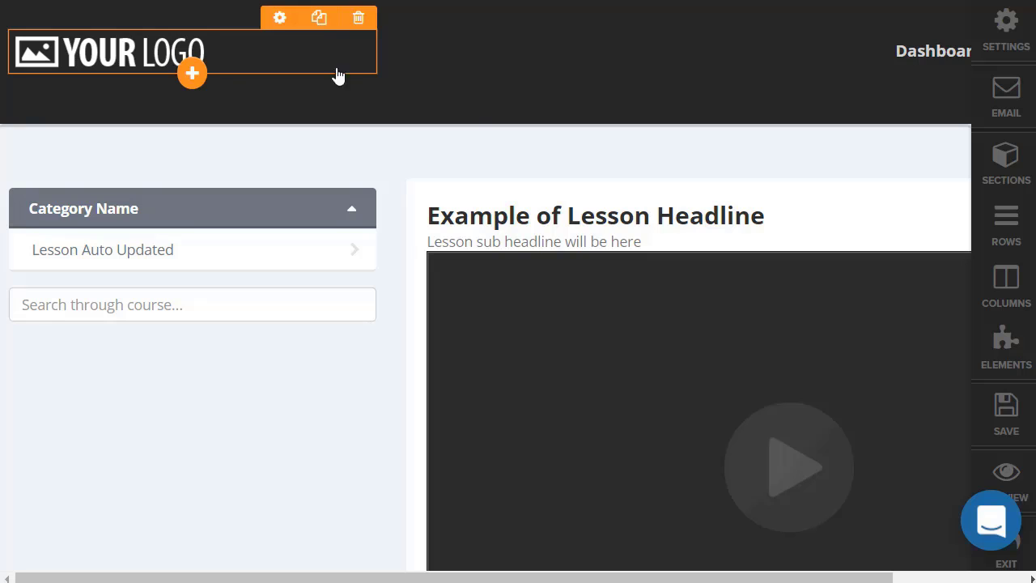
{"action": "mouse_move", "coordinate": [780, 50]}
{"action": "left_click", "coordinate": [873, 11]}
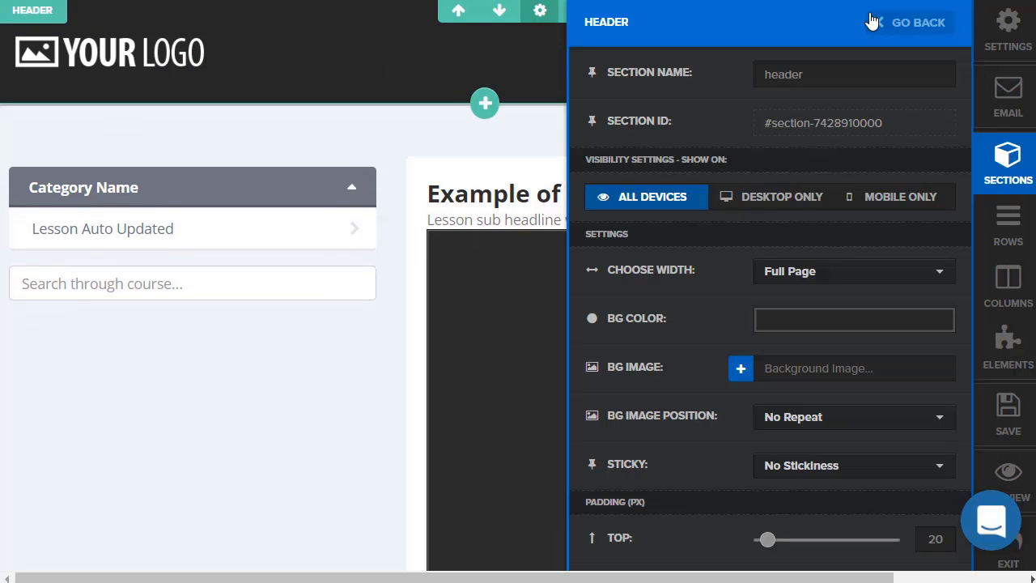
{"action": "left_click", "coordinate": [807, 320]}
{"action": "left_click", "coordinate": [902, 69]}
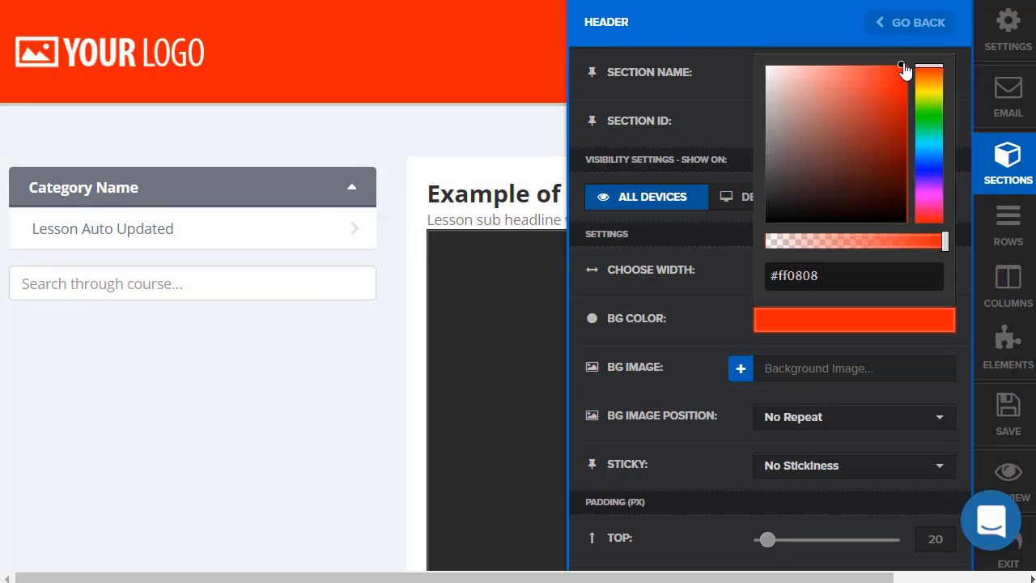
{"action": "left_click", "coordinate": [783, 201]}
{"action": "left_click_drag", "start_coordinate": [773, 223], "coordinate": [725, 269]}
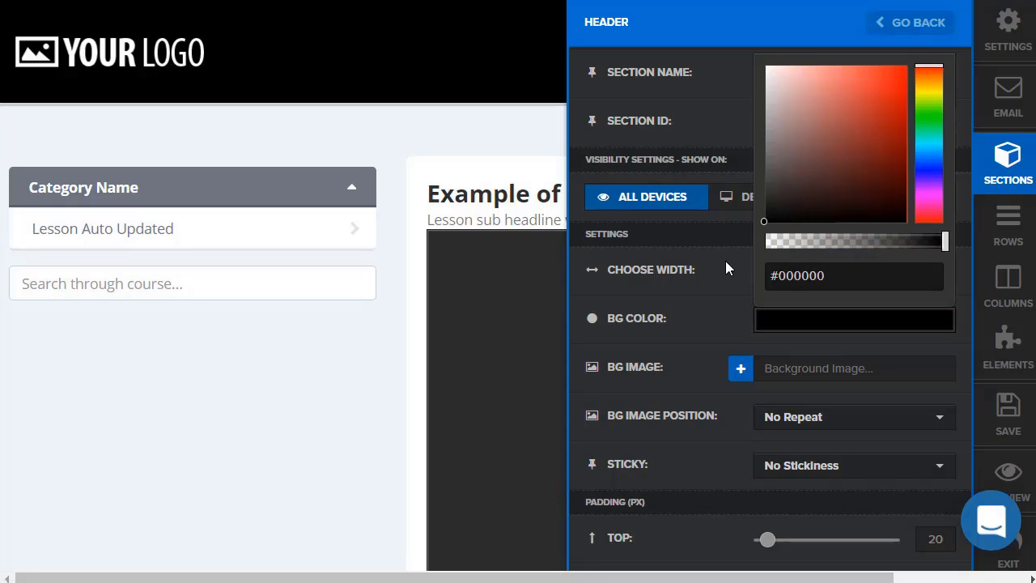
{"action": "left_click", "coordinate": [656, 263]}
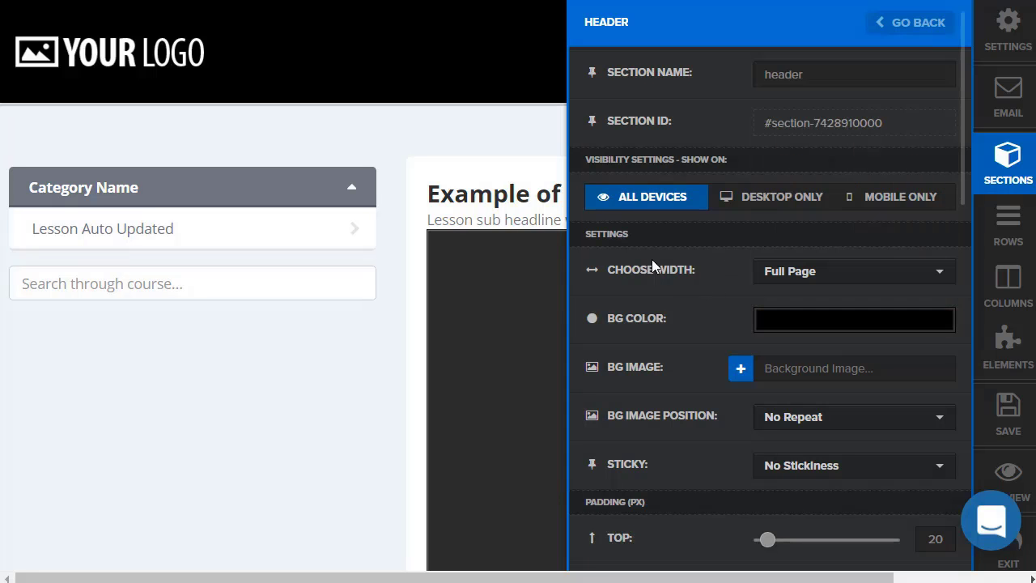
{"action": "left_click", "coordinate": [461, 154]}
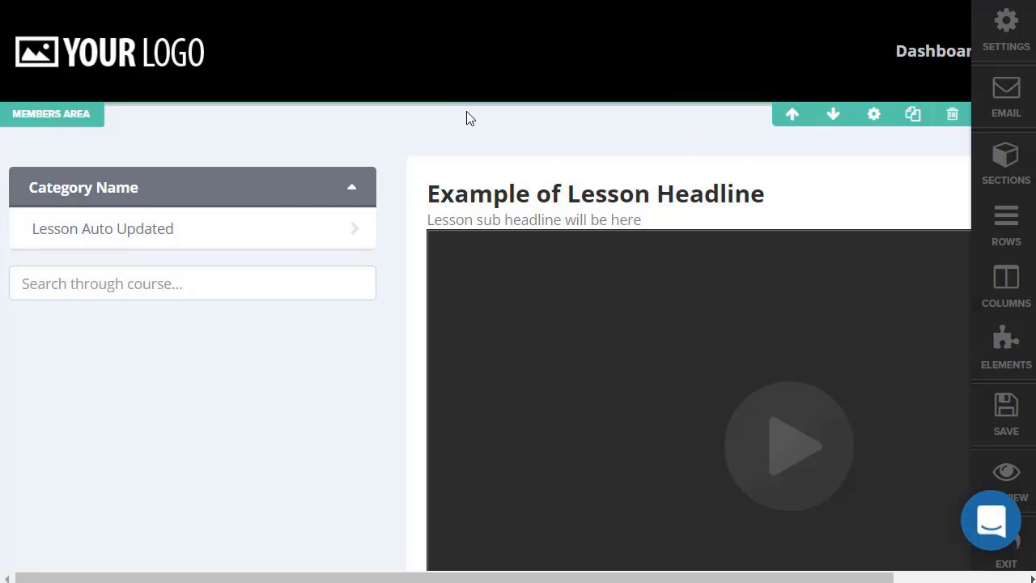
Review the membership navigation and Membership Content element settings on the lesson page.
{"action": "left_click", "coordinate": [115, 197]}
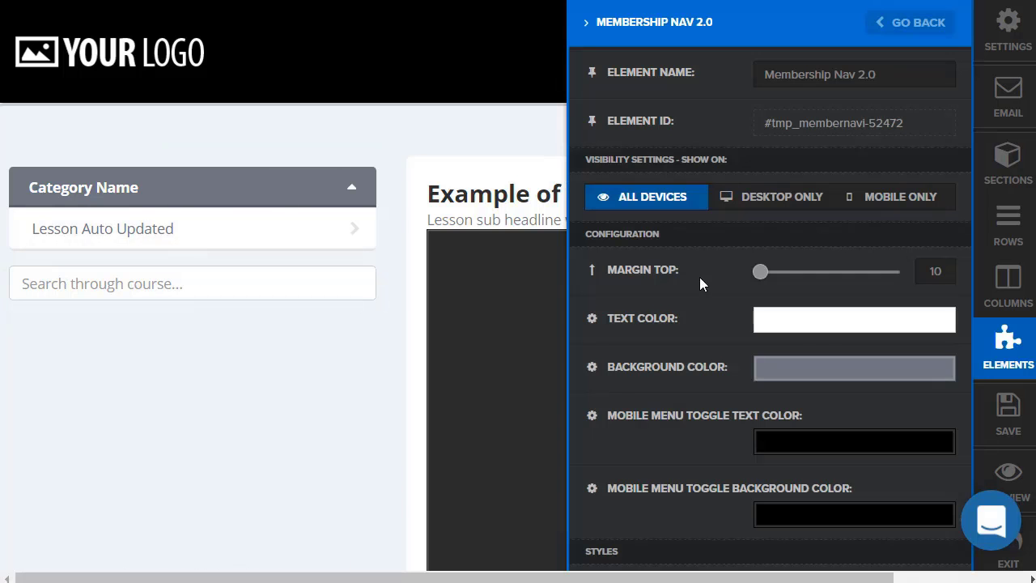
{"action": "scroll", "coordinate": [709, 296], "scroll_direction": "down", "scroll_amount": 3}
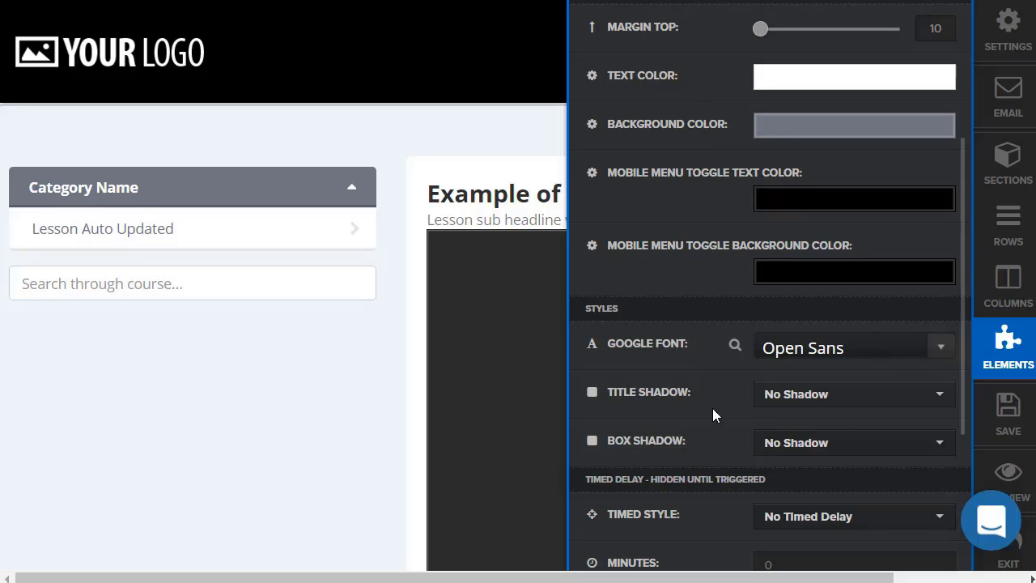
{"action": "left_click", "coordinate": [352, 402]}
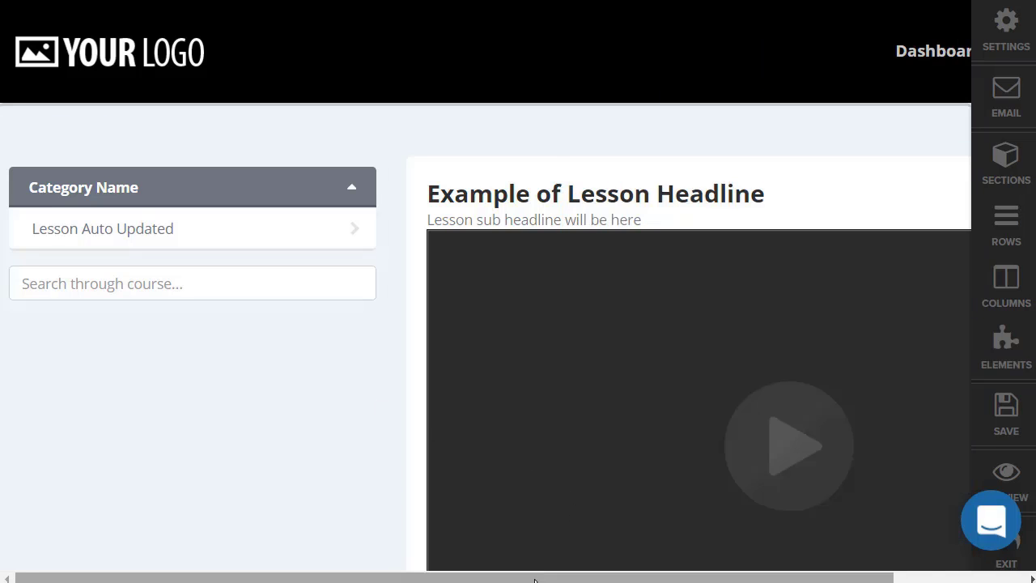
{"action": "left_click_drag", "start_coordinate": [539, 577], "coordinate": [668, 577]}
{"action": "left_click", "coordinate": [551, 197]}
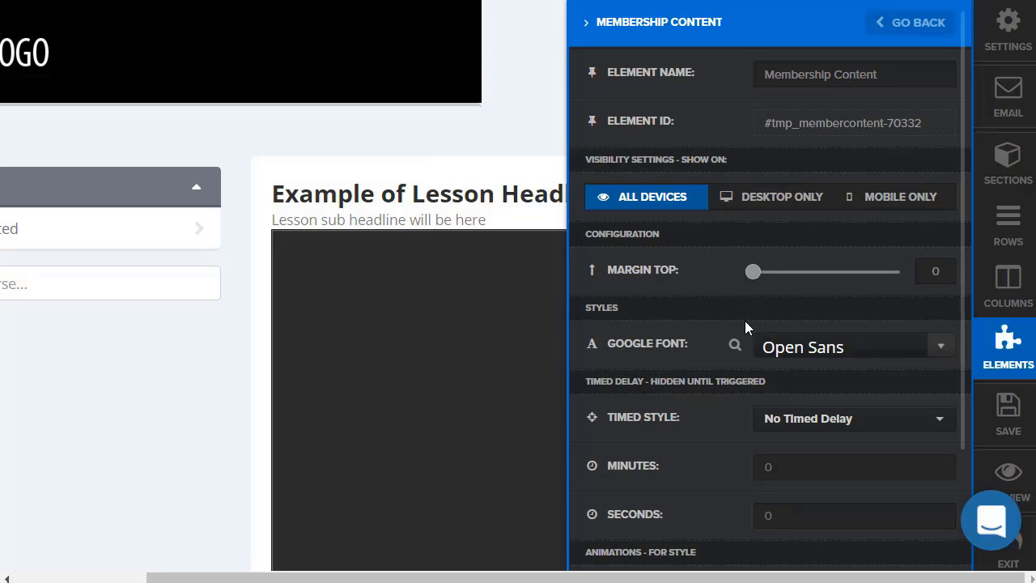
{"action": "left_click", "coordinate": [162, 361]}
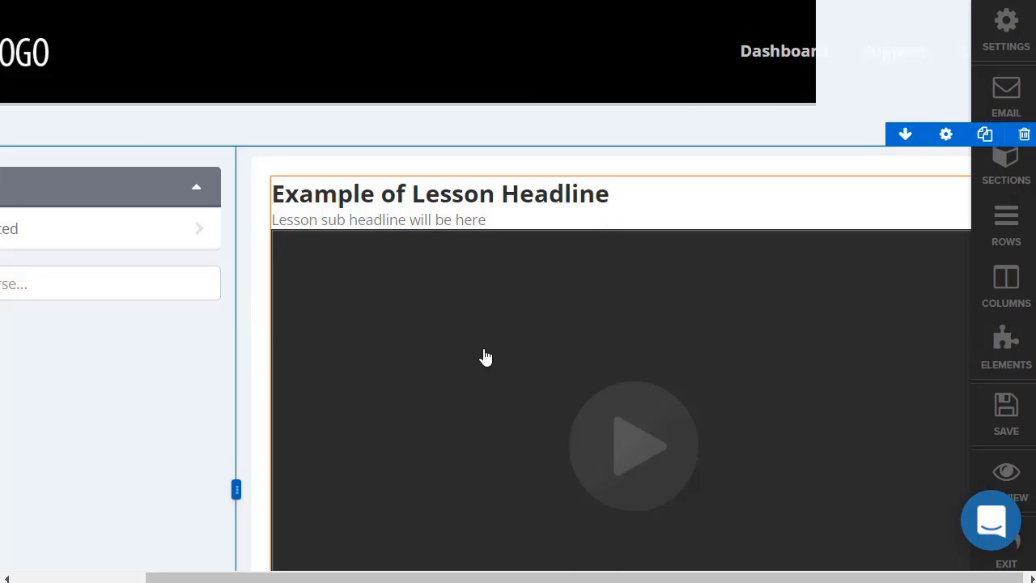
{"action": "left_click_drag", "start_coordinate": [590, 578], "coordinate": [417, 578]}
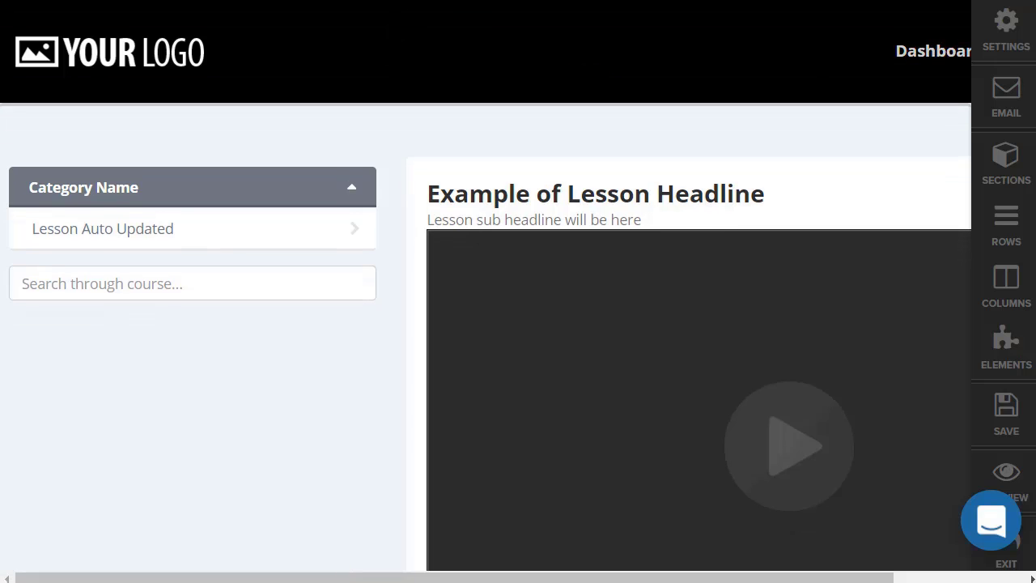
{"action": "scroll", "coordinate": [343, 308], "scroll_direction": "down", "scroll_amount": 5}
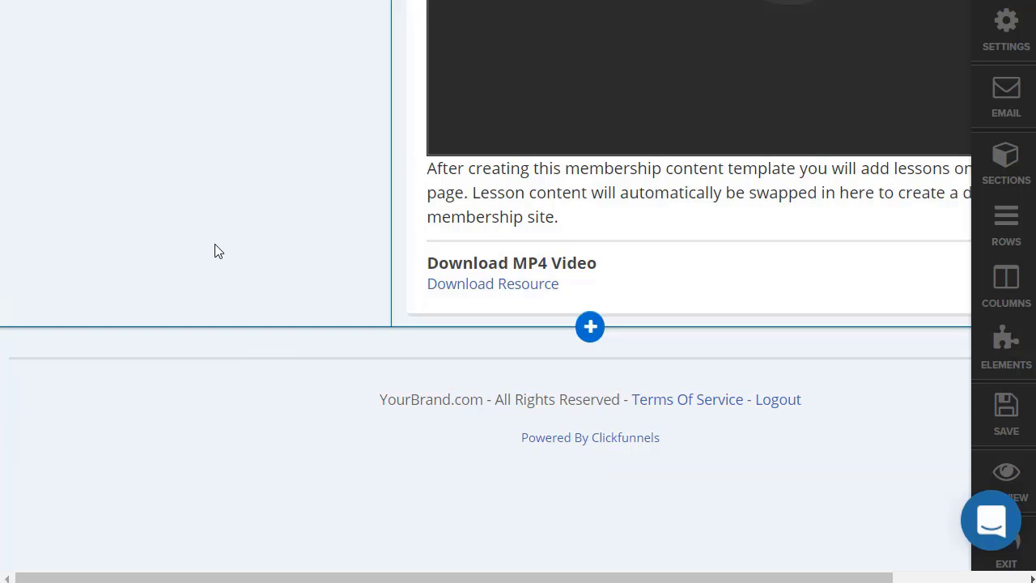
{"action": "scroll", "coordinate": [215, 251], "scroll_direction": "up", "scroll_amount": 5}
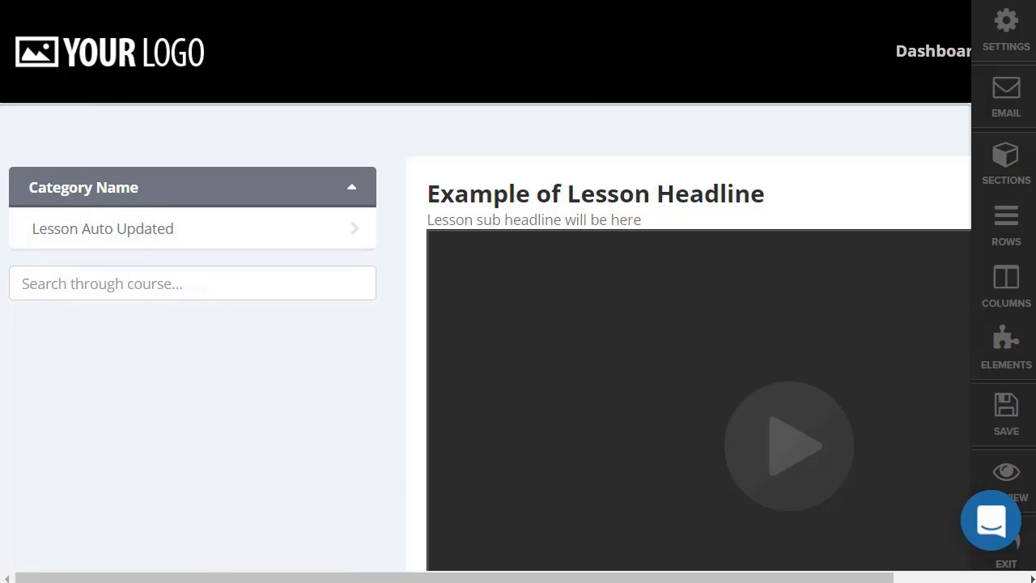
Save the membership lesson page.
{"action": "left_click", "coordinate": [1000, 412]}
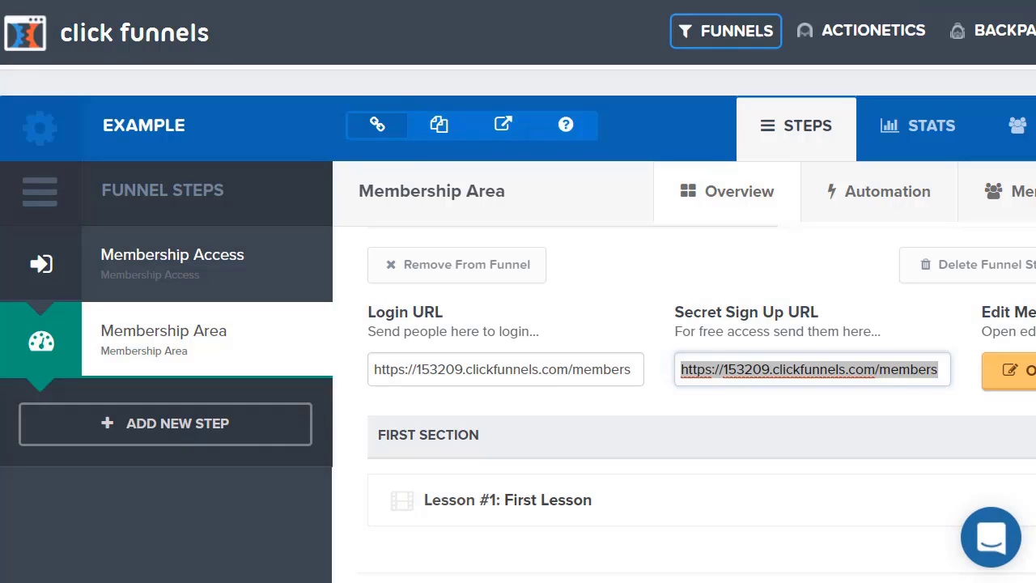
{"action": "scroll", "coordinate": [860, 284], "scroll_direction": "down", "scroll_amount": 3}
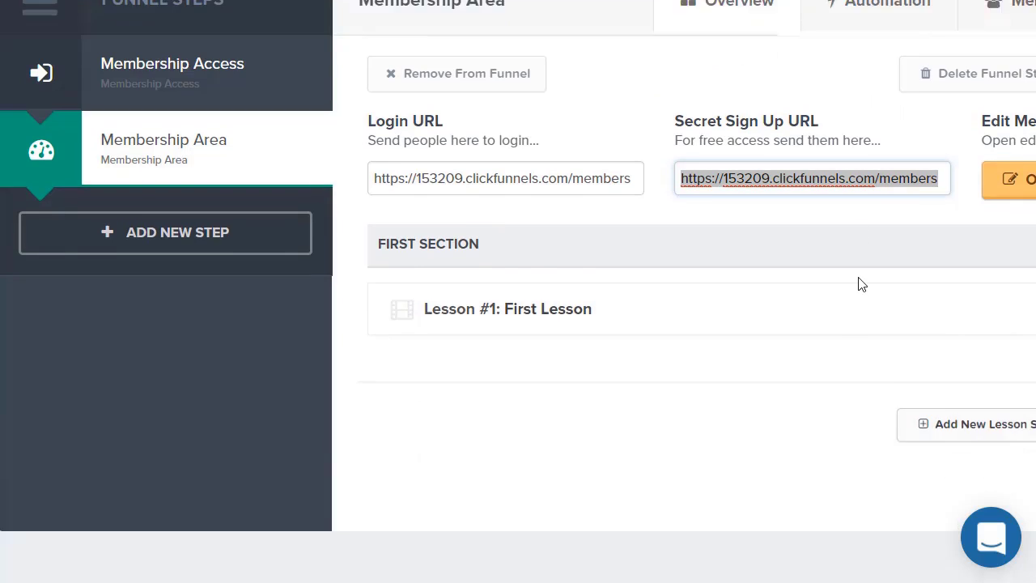
{"action": "scroll", "coordinate": [860, 283], "scroll_direction": "down", "scroll_amount": 1}
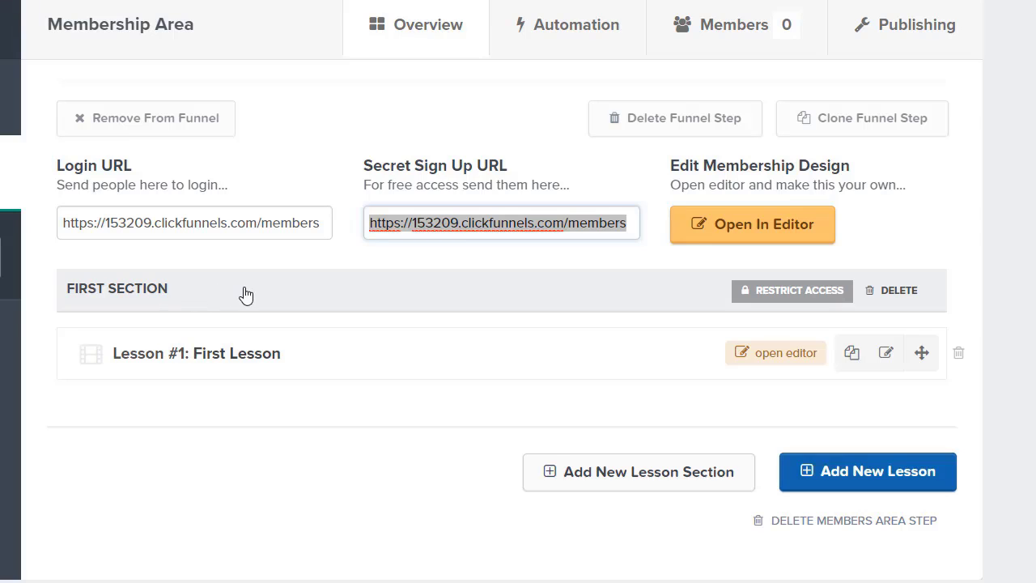
Rename First Section to Introduction and bring up the new lesson form.
{"action": "left_click", "coordinate": [771, 290]}
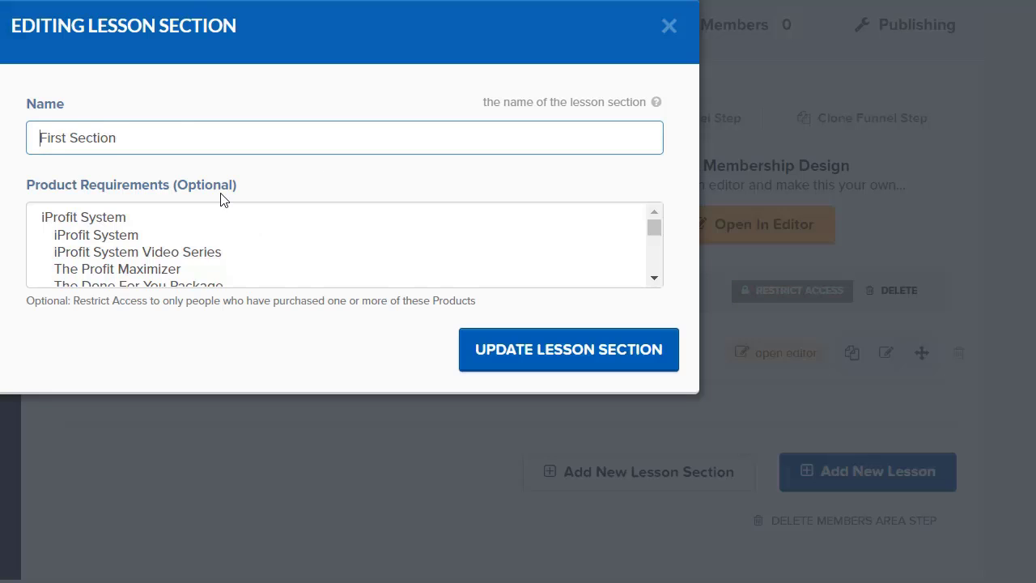
{"action": "left_click", "coordinate": [183, 137]}
{"action": "key", "text": "ctrl+a"}
{"action": "type", "text": "I"}
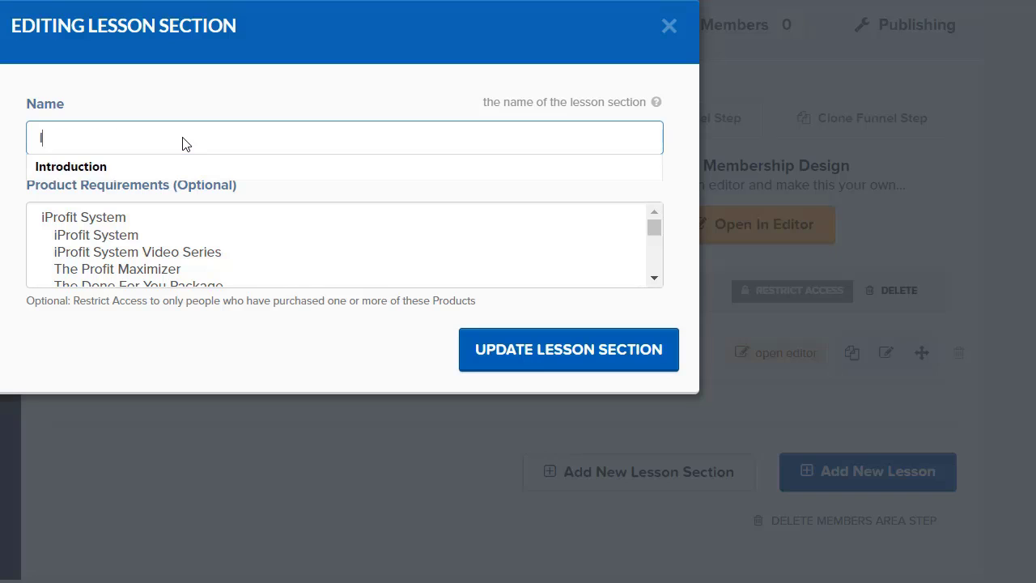
{"action": "type", "text": "ntroduction"}
{"action": "left_click", "coordinate": [272, 346]}
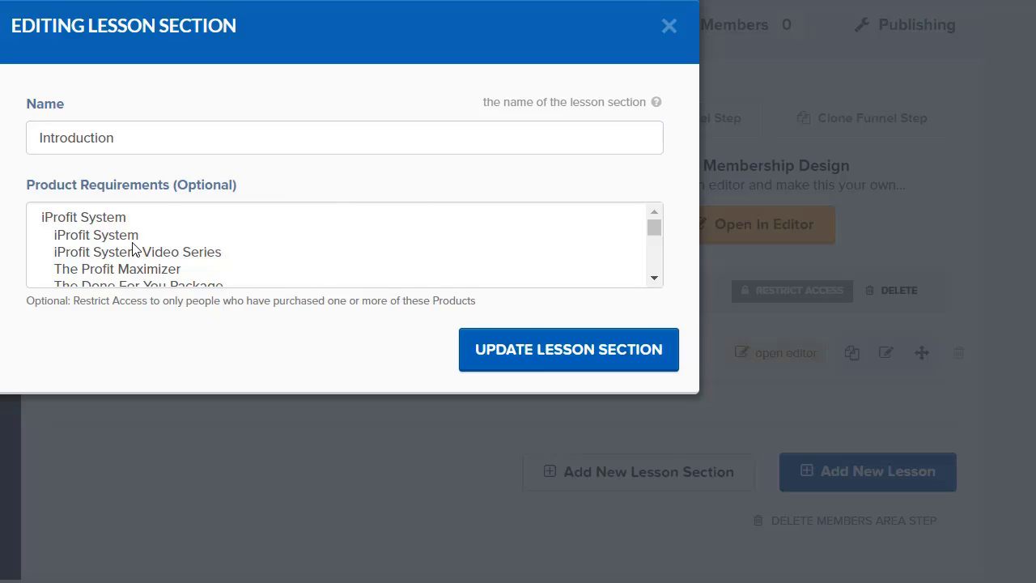
{"action": "left_click", "coordinate": [653, 365]}
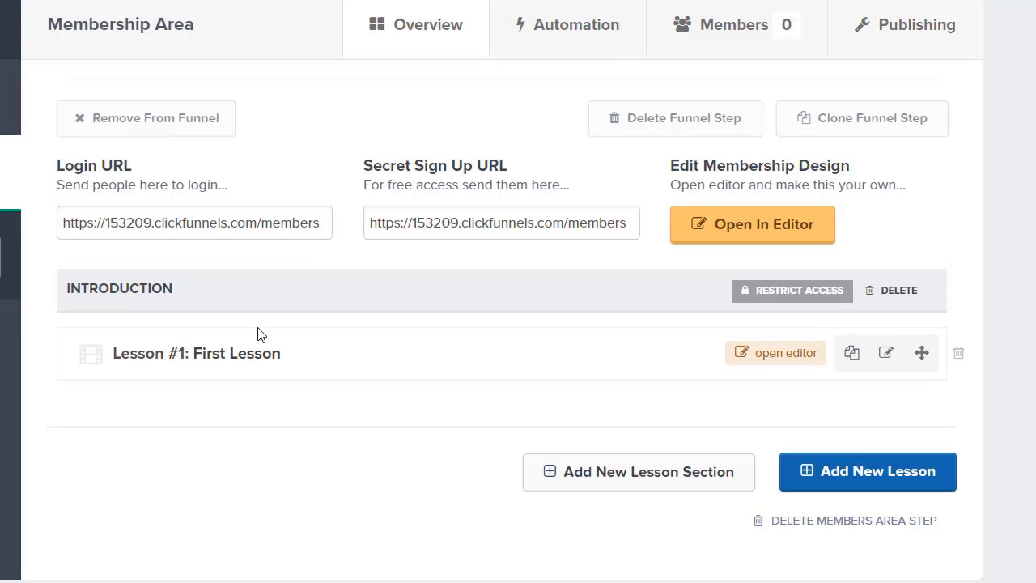
{"action": "left_click", "coordinate": [899, 482]}
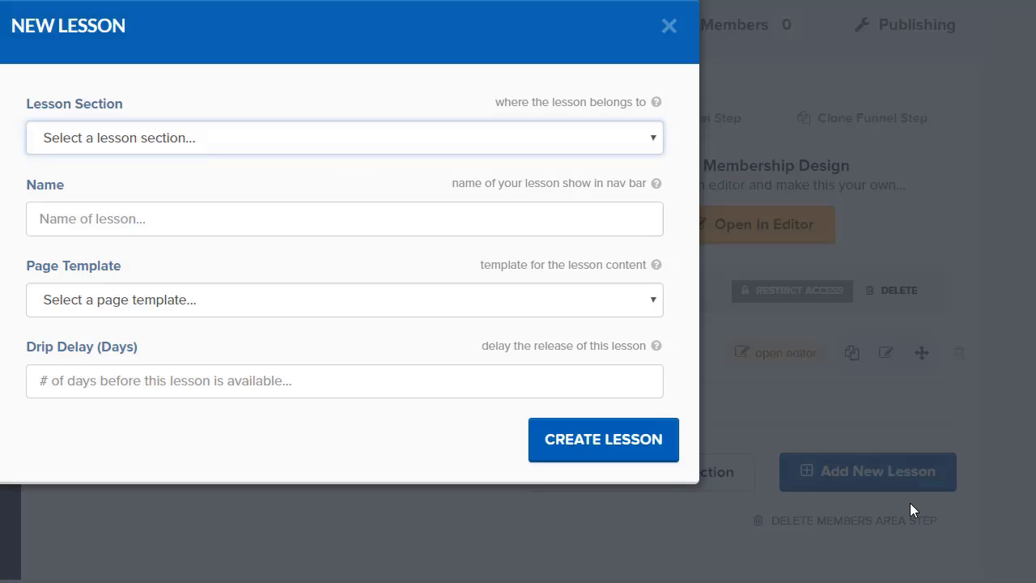
Create lesson 'Getting Started' under Introduction with the Resource List (membership) template and 0-day drip delay.
{"action": "left_click", "coordinate": [218, 136]}
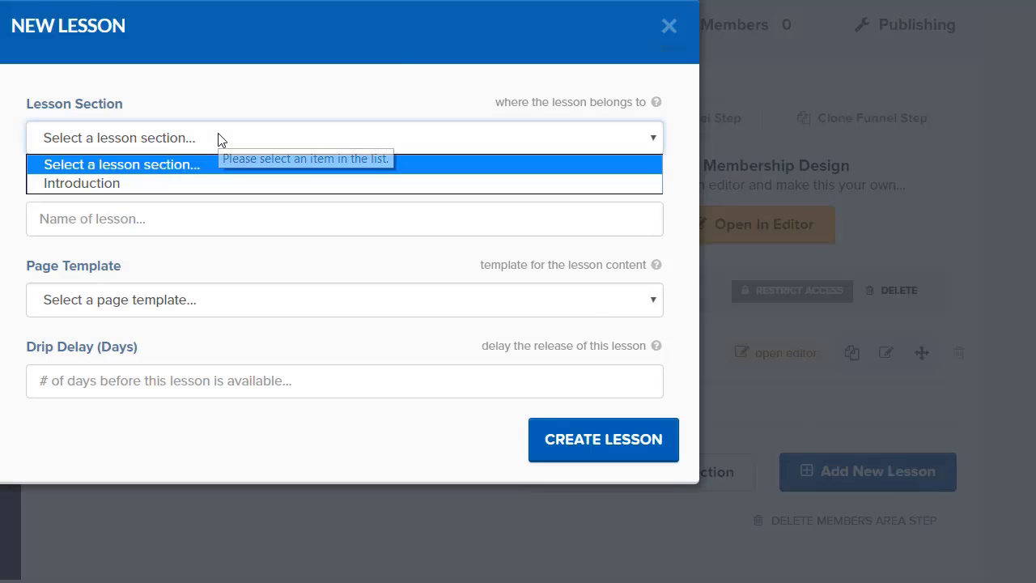
{"action": "left_click", "coordinate": [149, 184]}
{"action": "left_click", "coordinate": [151, 223]}
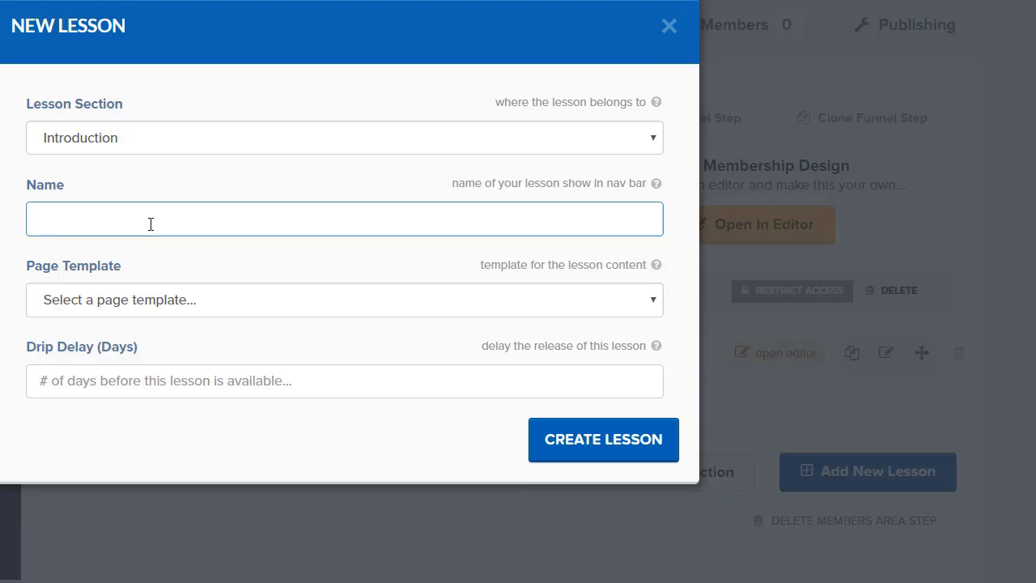
{"action": "type", "text": "Ge"}
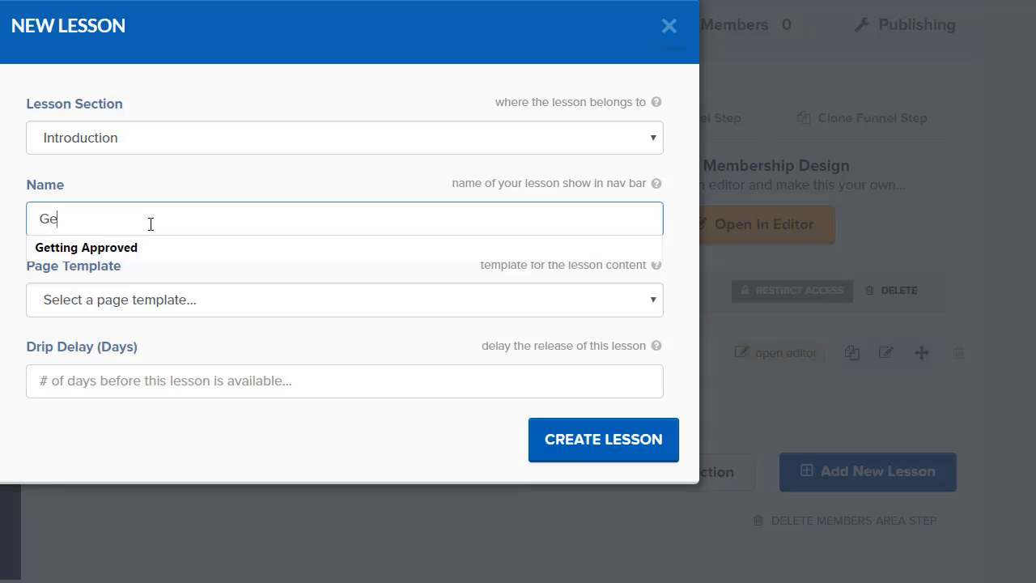
{"action": "type", "text": "tting Started"}
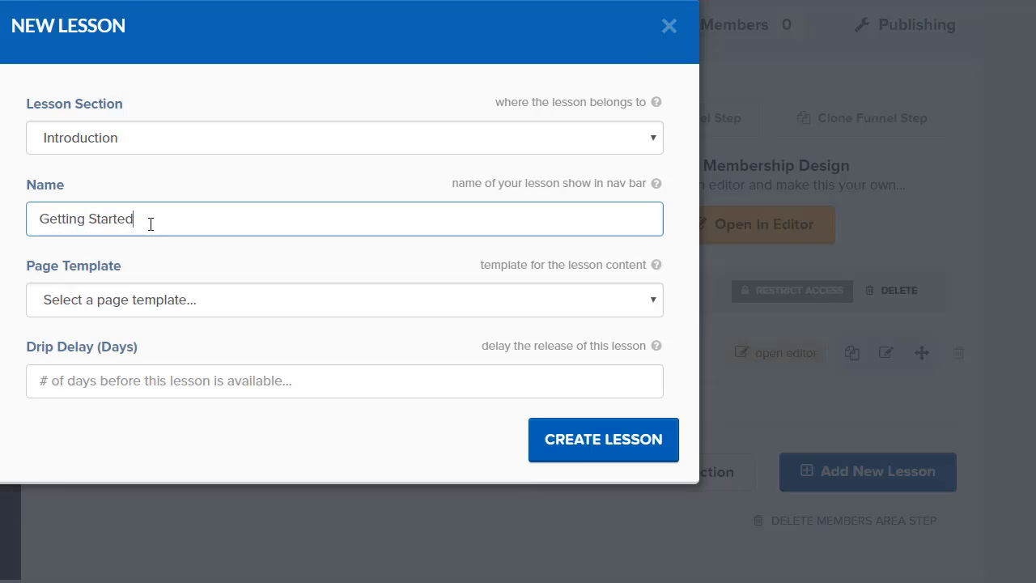
{"action": "left_click", "coordinate": [167, 304]}
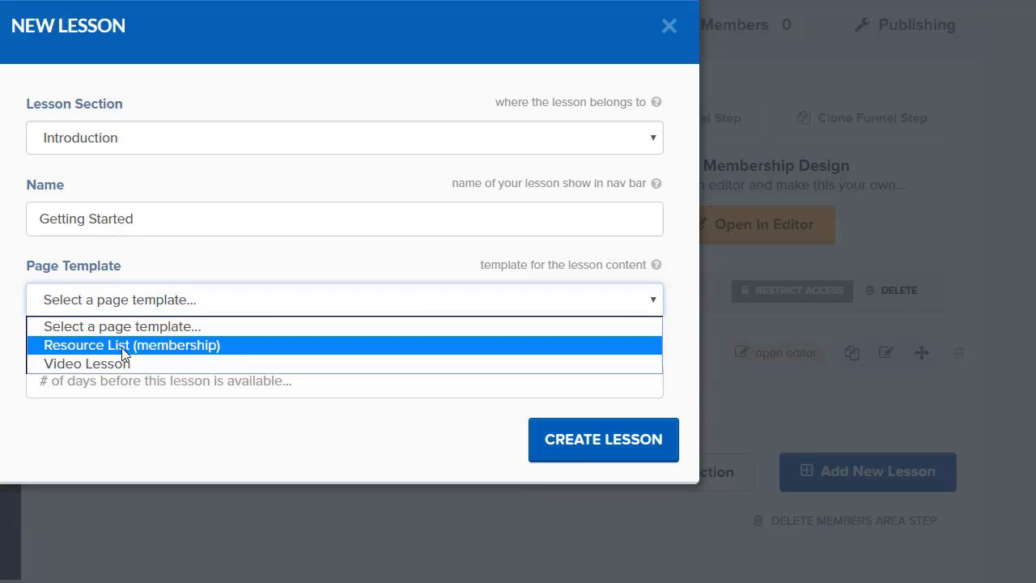
{"action": "left_click", "coordinate": [121, 348]}
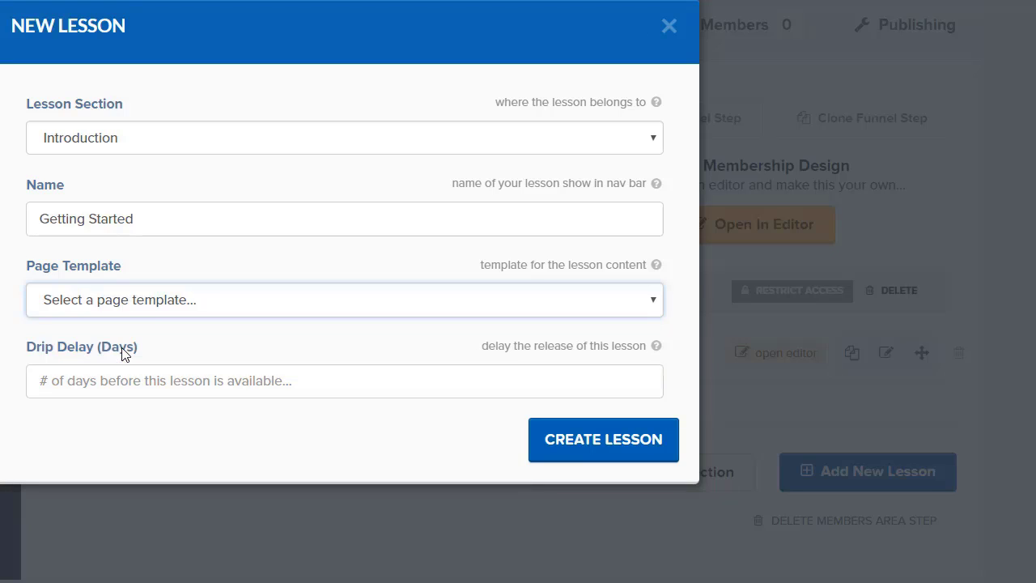
{"action": "left_click", "coordinate": [202, 377]}
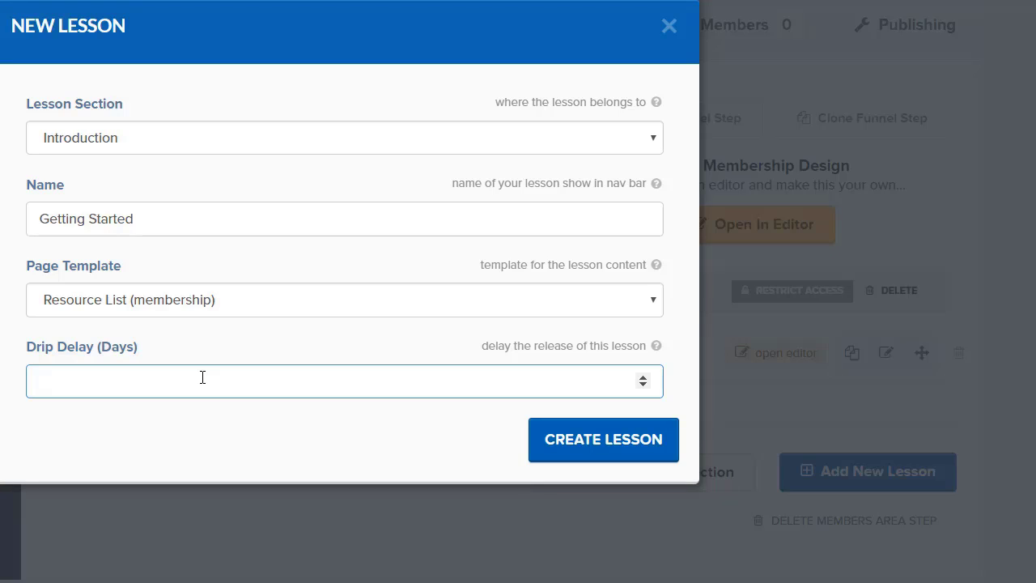
{"action": "type", "text": "0"}
{"action": "left_click", "coordinate": [612, 445]}
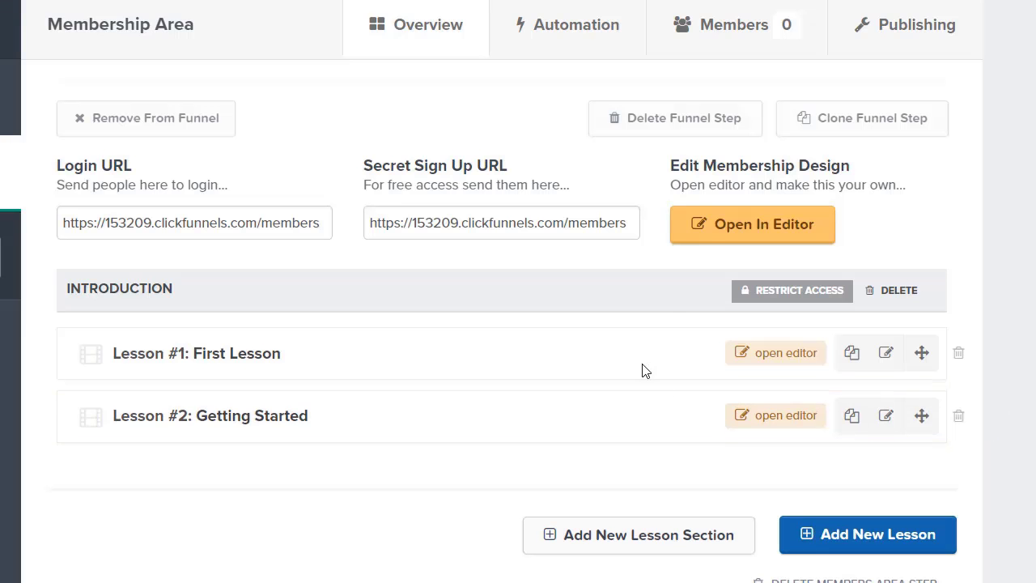
{"action": "left_click", "coordinate": [769, 426]}
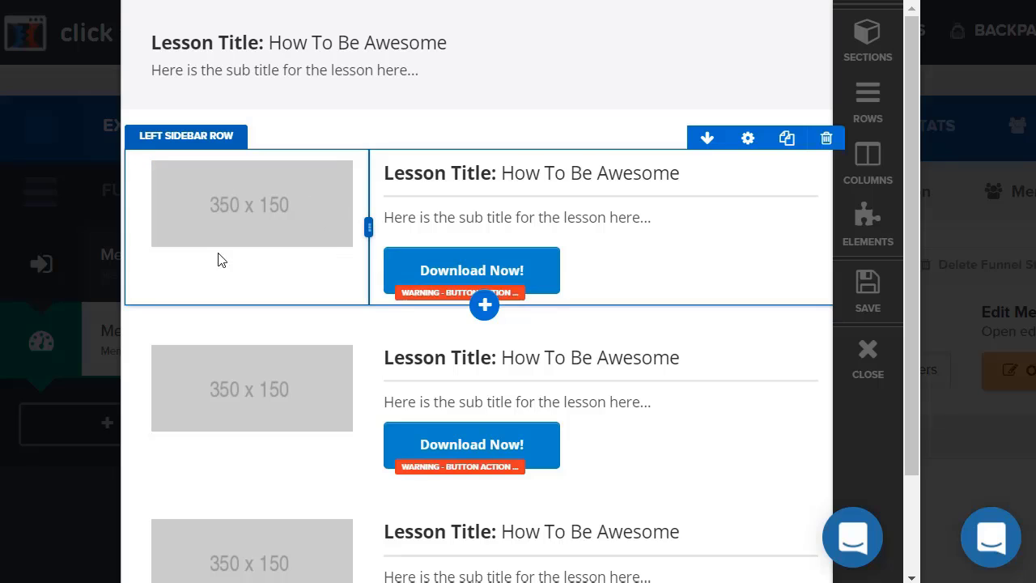
{"action": "left_click", "coordinate": [265, 225]}
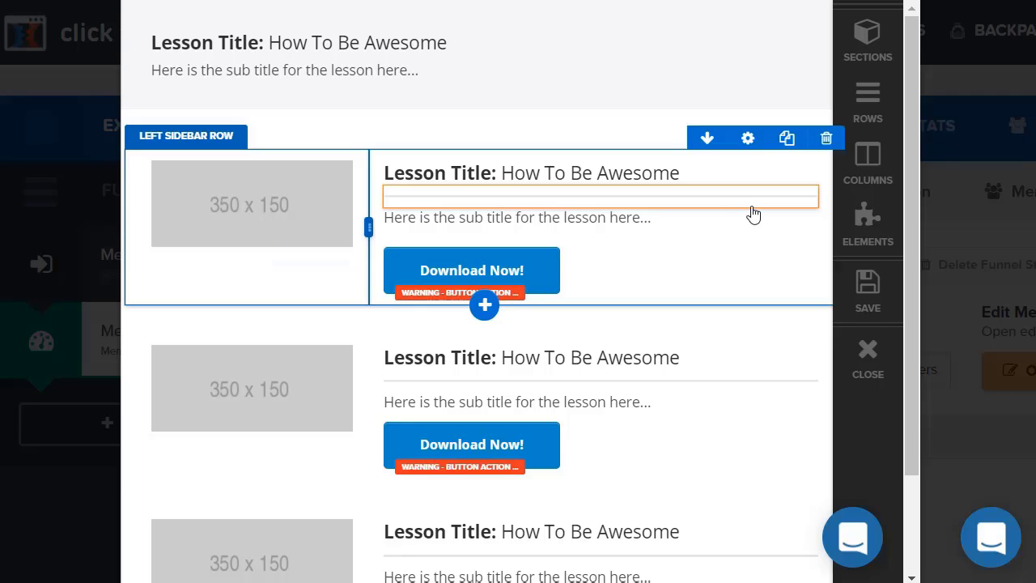
{"action": "left_click", "coordinate": [536, 278]}
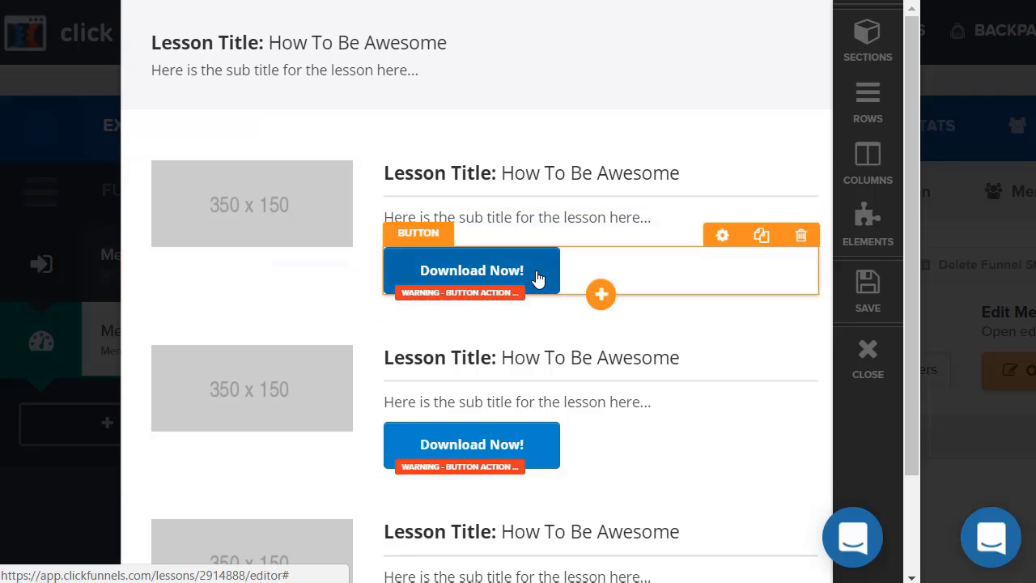
{"action": "left_click", "coordinate": [537, 278]}
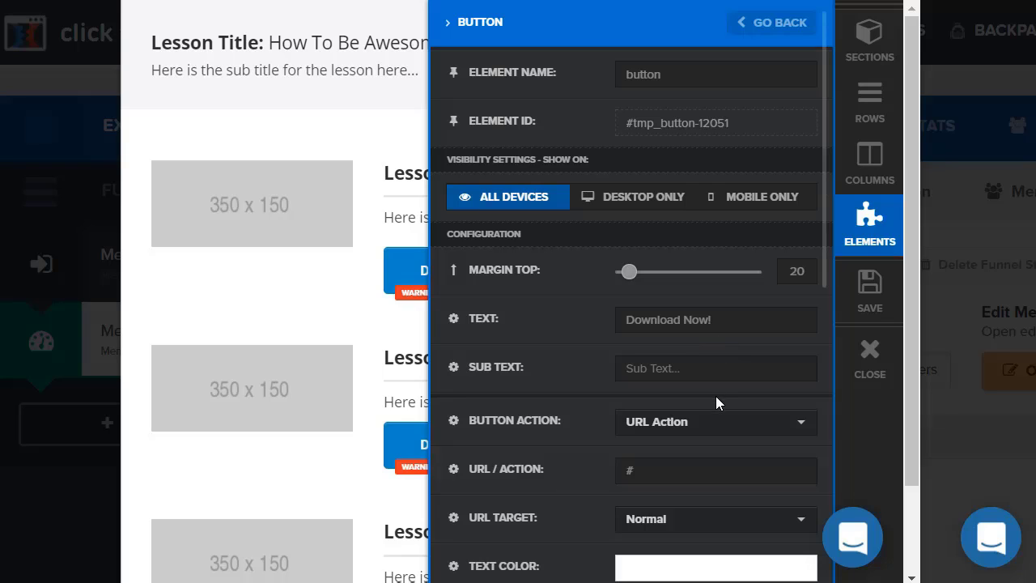
{"action": "left_click", "coordinate": [688, 475]}
{"action": "type", "text": "www"}
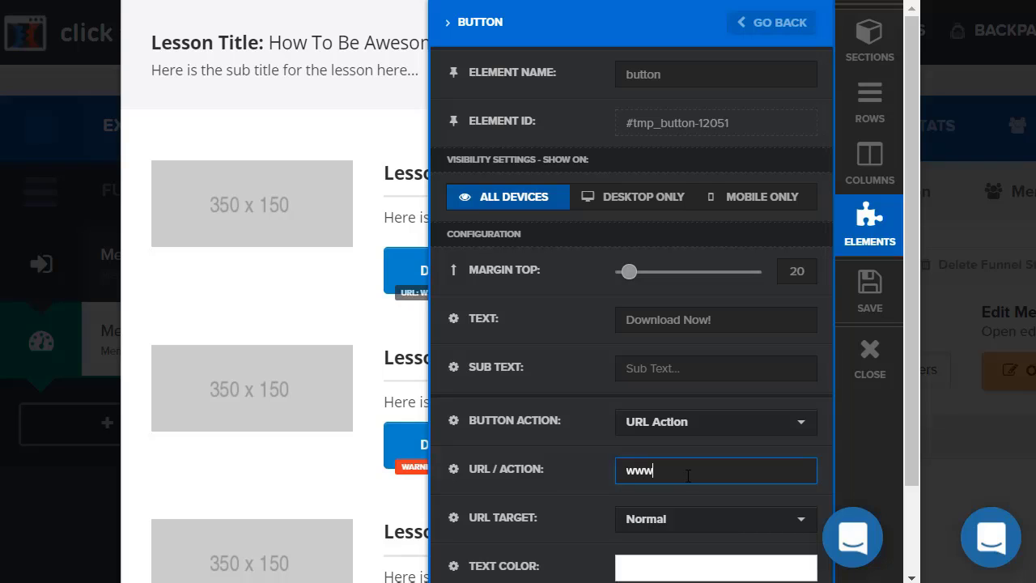
{"action": "type", "text": ".yourwebsite.com/downlo"}
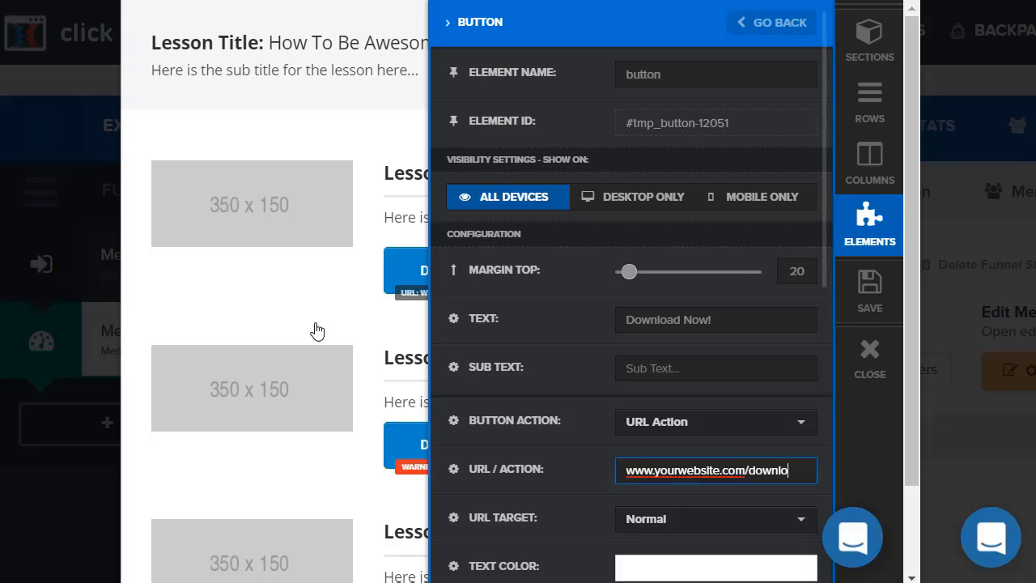
{"action": "left_click", "coordinate": [305, 273]}
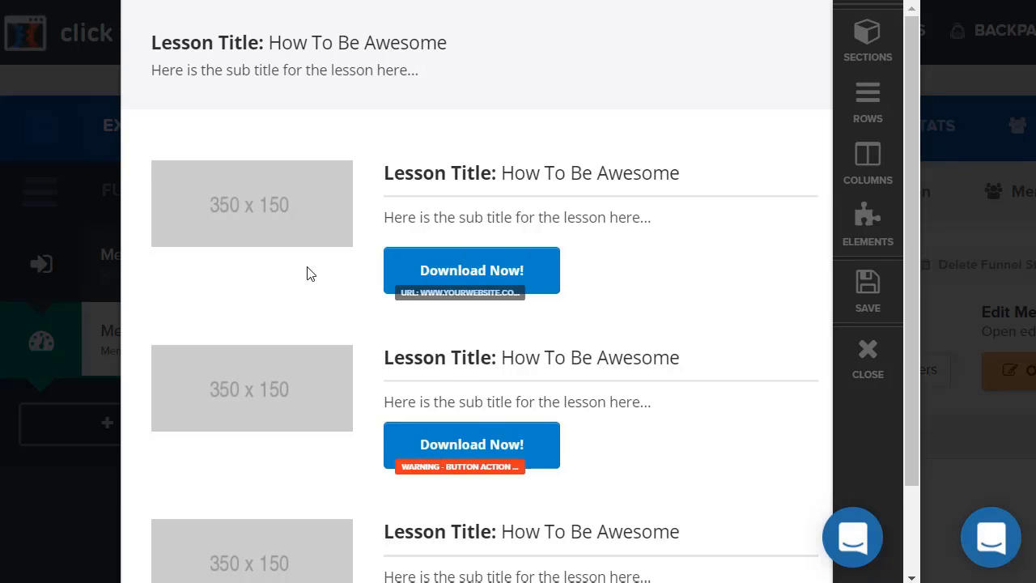
Close the lesson page editor and confirm leaving it.
{"action": "scroll", "coordinate": [657, 251], "scroll_direction": "down", "scroll_amount": 2}
{"action": "scroll", "coordinate": [655, 252], "scroll_direction": "up", "scroll_amount": 2}
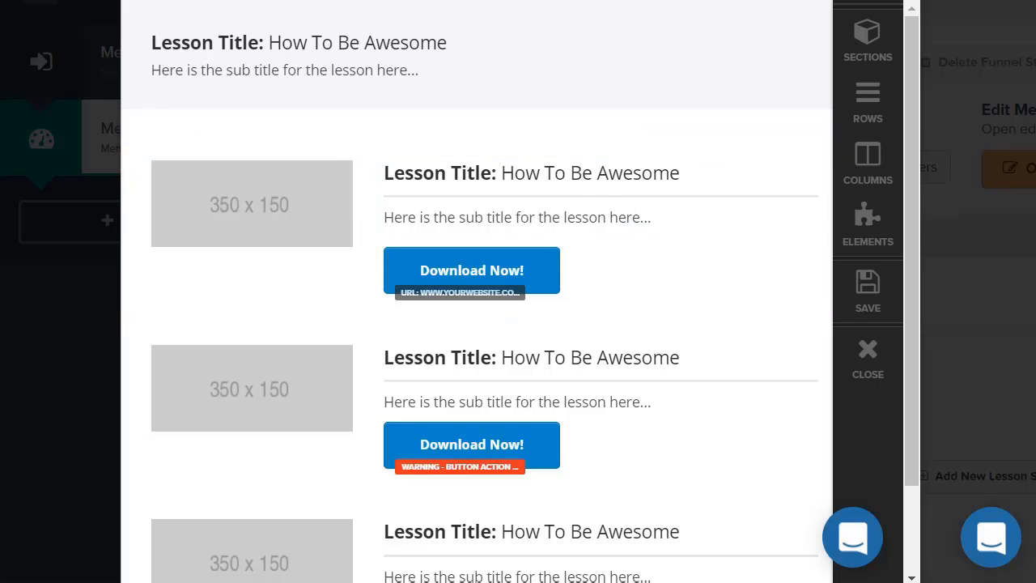
{"action": "left_click", "coordinate": [858, 369]}
{"action": "left_click", "coordinate": [611, 96]}
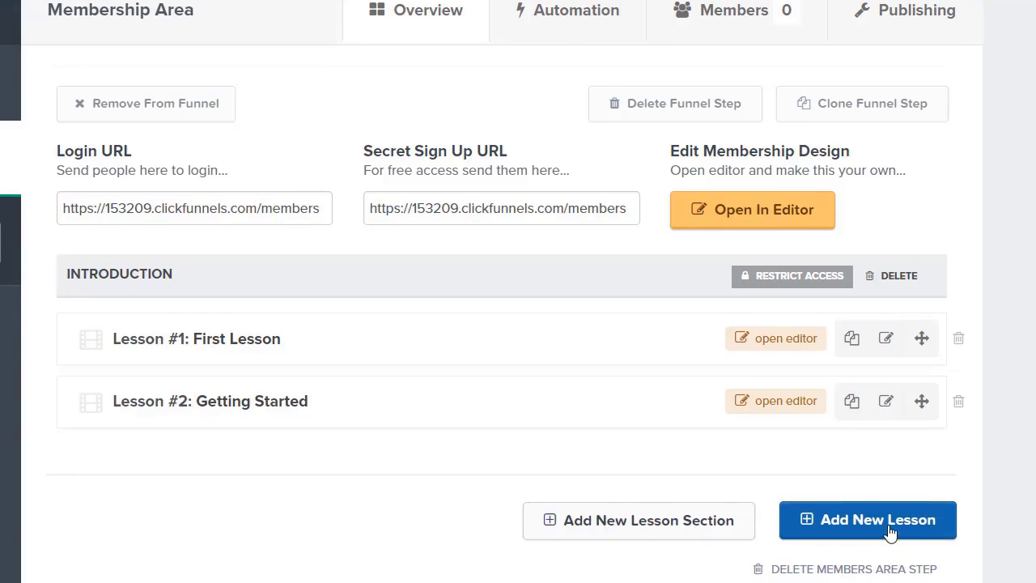
Create a Video Lesson named 'Last Section' under Introduction and position it as Lesson #3.
{"action": "left_click", "coordinate": [886, 523]}
{"action": "left_click", "coordinate": [241, 141]}
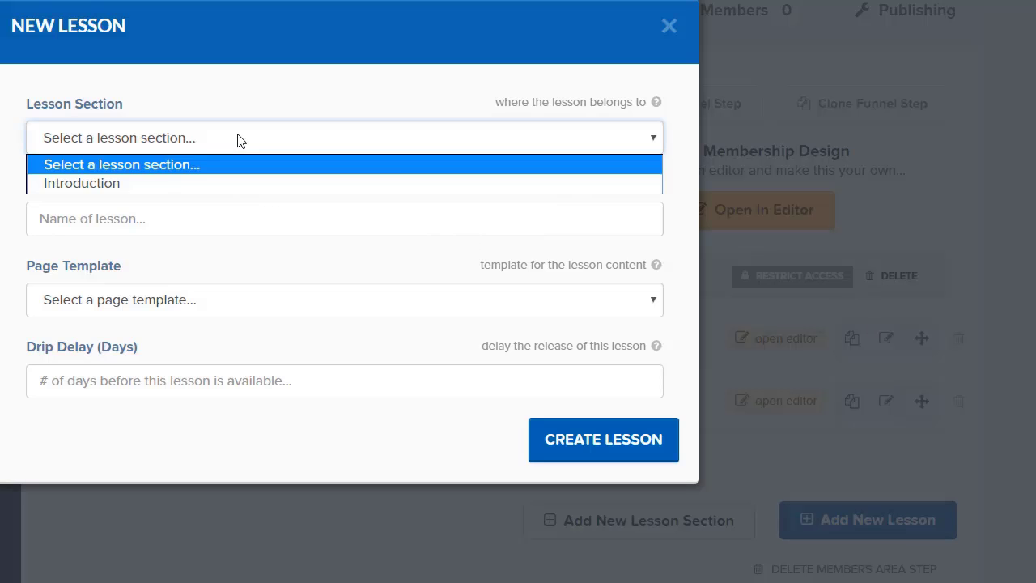
{"action": "left_click", "coordinate": [173, 187]}
{"action": "left_click", "coordinate": [144, 221]}
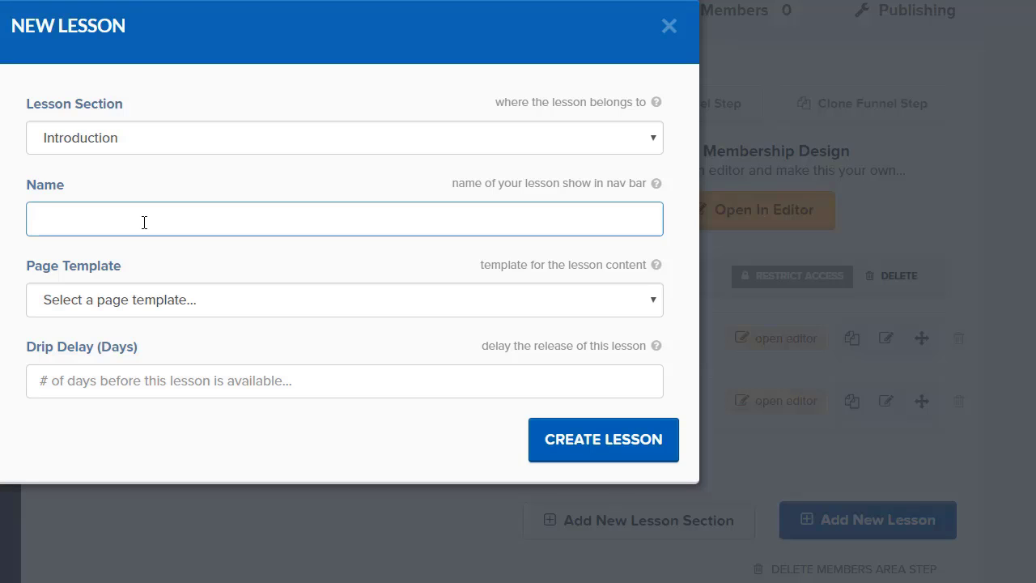
{"action": "type", "text": "Last Section"}
{"action": "left_click", "coordinate": [144, 298]}
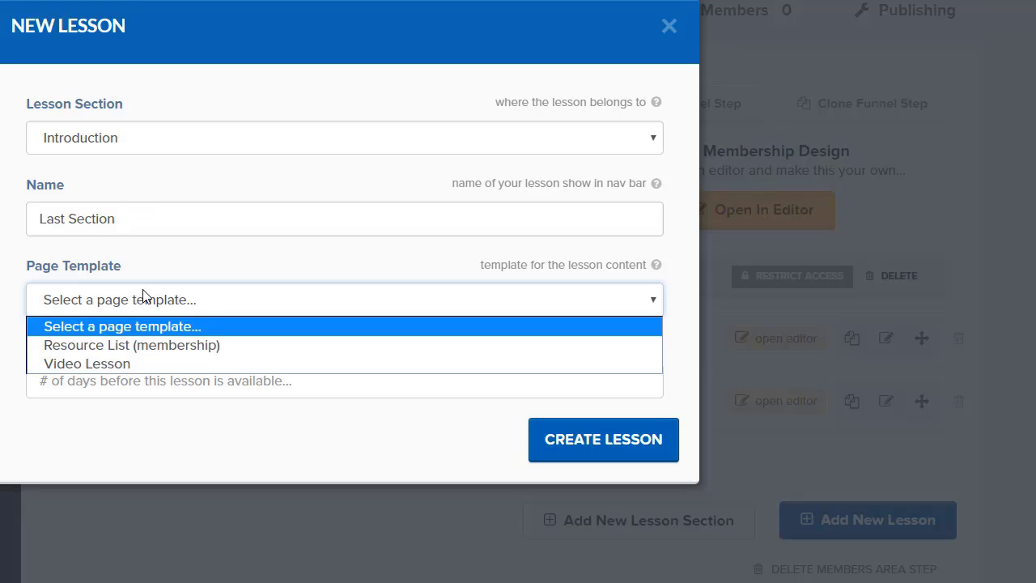
{"action": "left_click", "coordinate": [123, 363]}
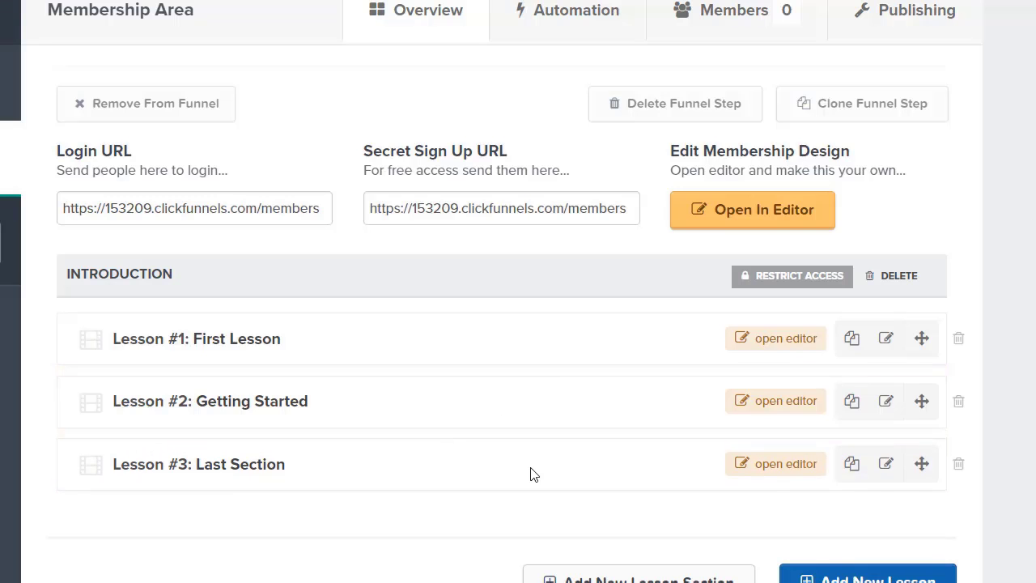
{"action": "mouse_move", "coordinate": [921, 464]}
{"action": "left_mouse_down"}
{"action": "mouse_move", "coordinate": [917, 318]}
{"action": "mouse_move", "coordinate": [923, 461]}
{"action": "left_mouse_up"}
Open the Last Section lesson page in the page editor.
{"action": "left_click", "coordinate": [795, 465]}
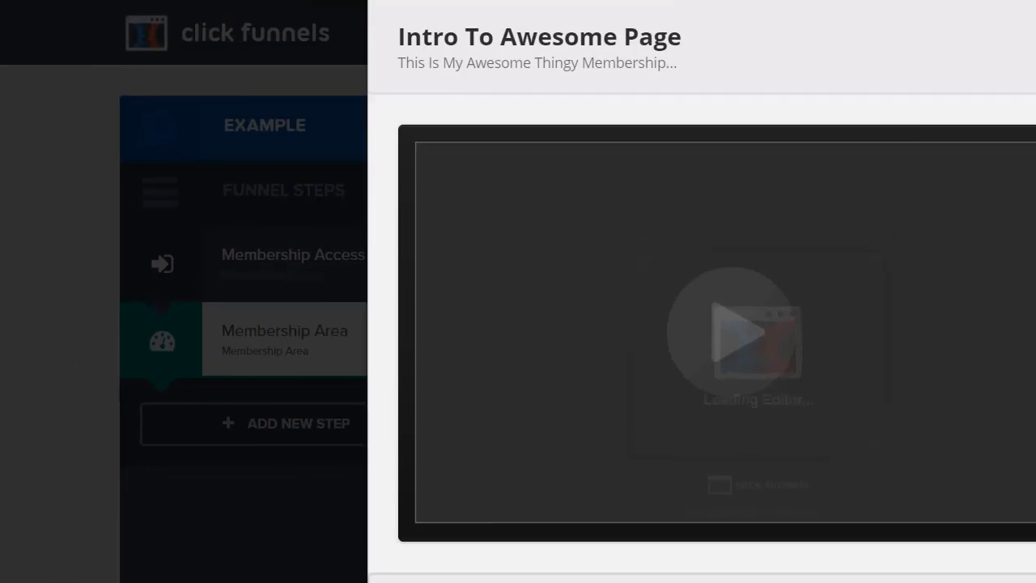
{"action": "scroll", "coordinate": [638, 105], "scroll_direction": "down", "scroll_amount": 4}
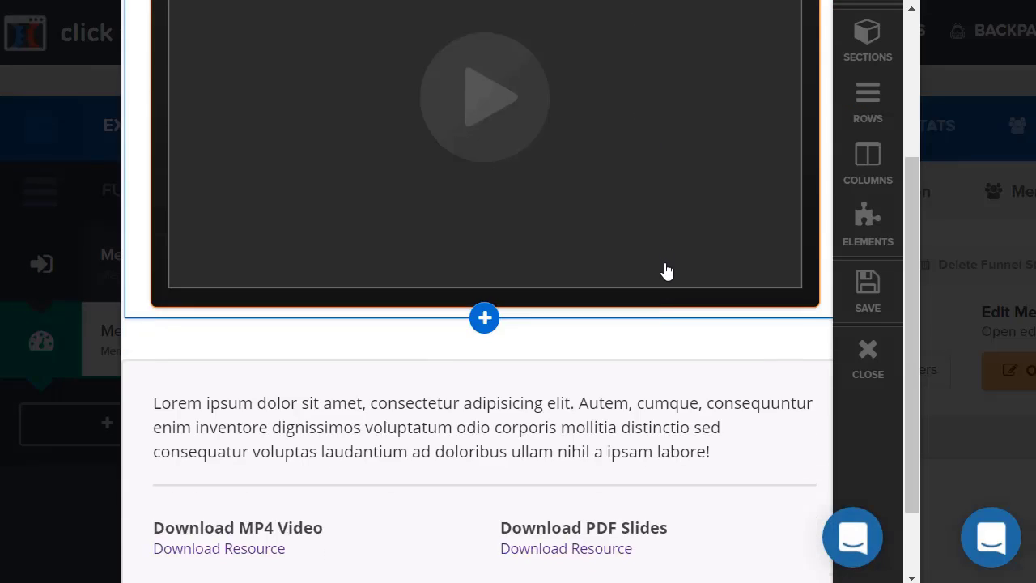
{"action": "scroll", "coordinate": [672, 267], "scroll_direction": "up", "scroll_amount": 4}
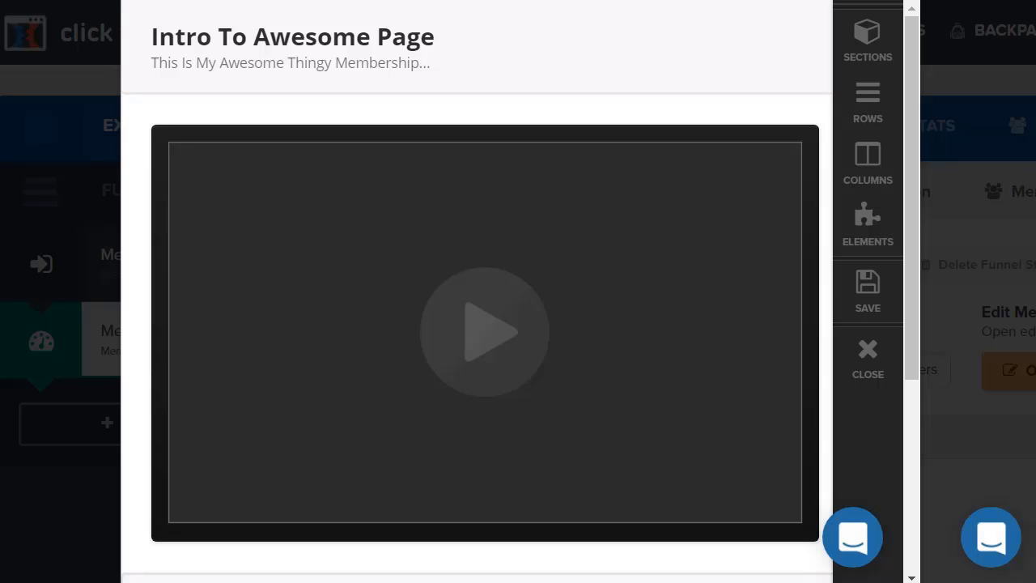
Set the headline to 'How To Get Started' and the subtitle to 'Watch This Video For The Fast Track Method For Getting Started'.
{"action": "left_click", "coordinate": [322, 42]}
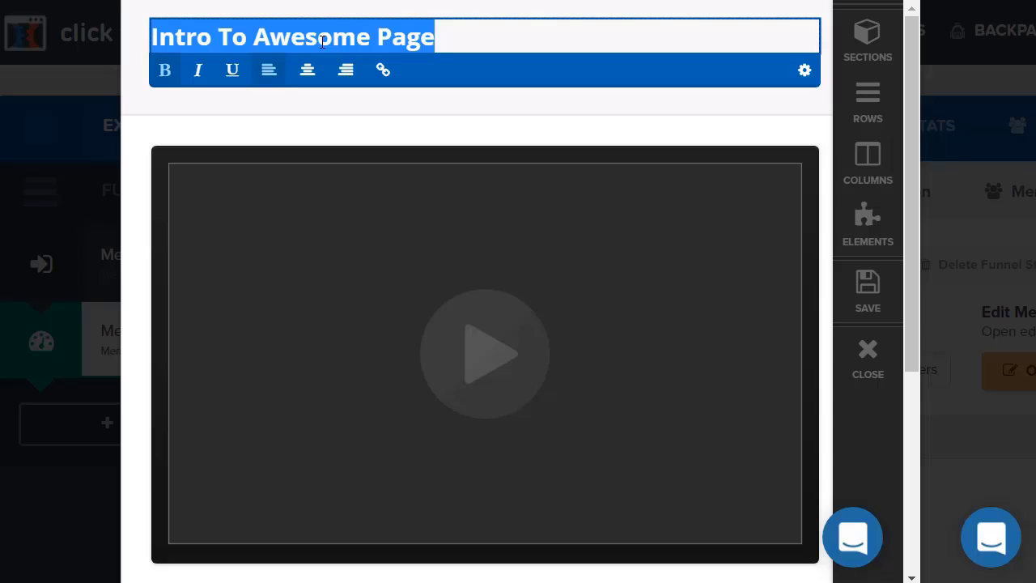
{"action": "type", "text": "How To Get S"}
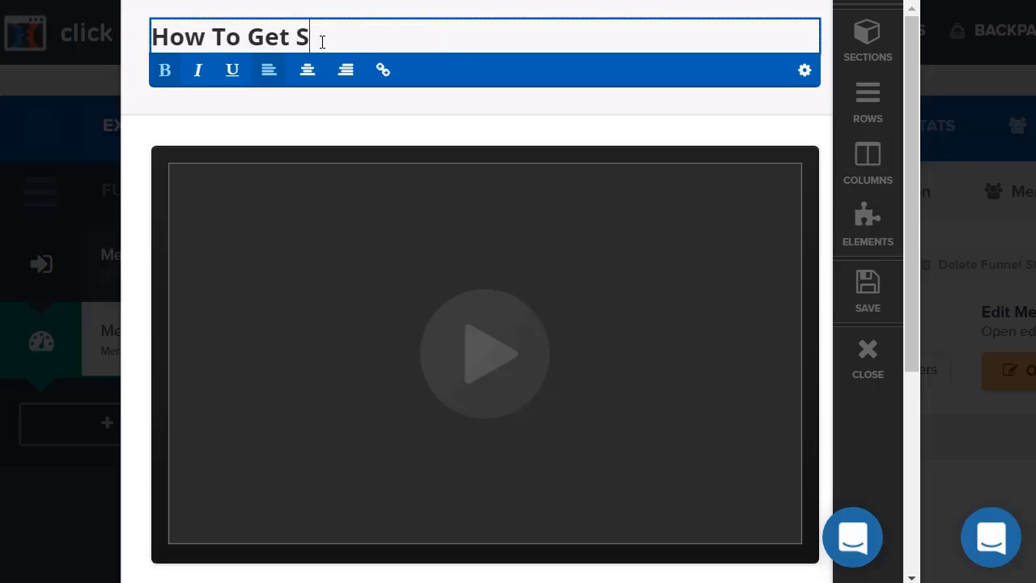
{"action": "type", "text": "tarted"}
{"action": "left_click", "coordinate": [319, 215]}
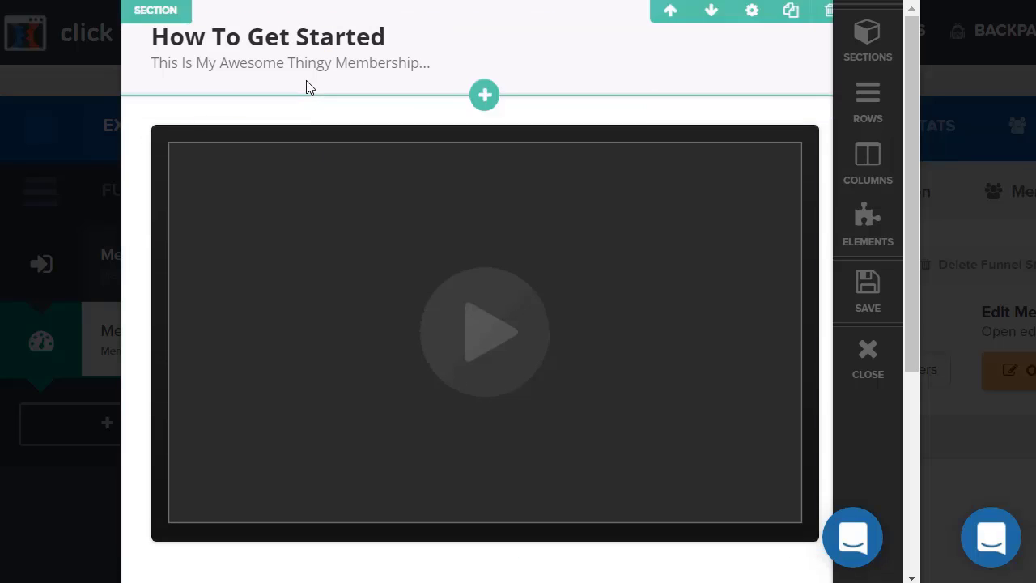
{"action": "triple_click", "coordinate": [322, 65]}
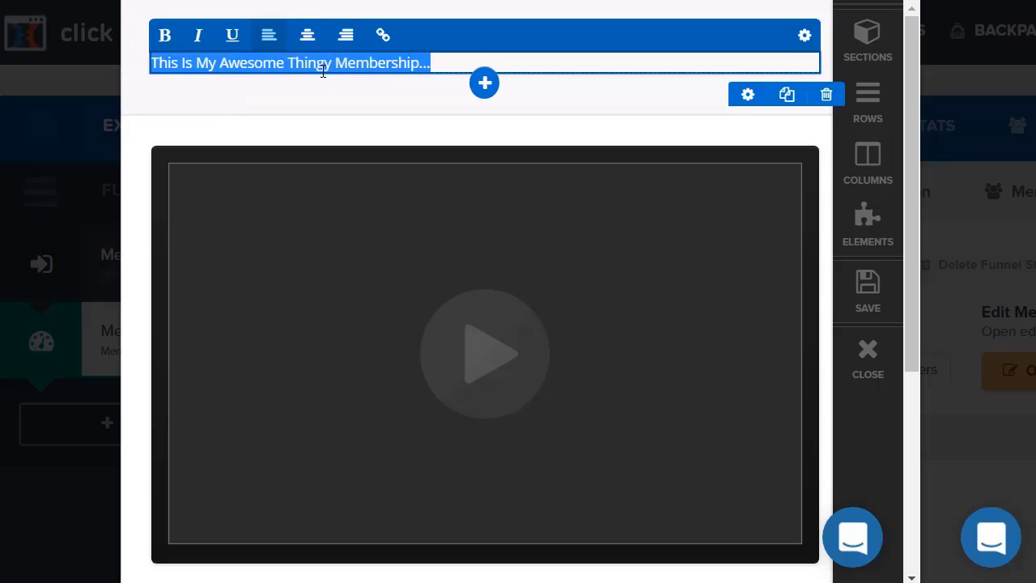
{"action": "type", "text": "Watch This Vid"}
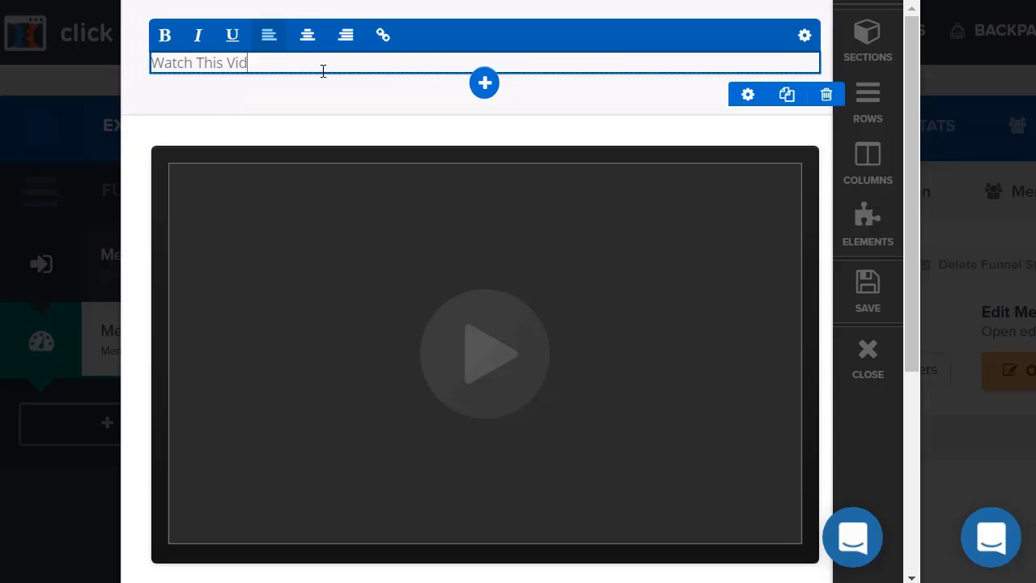
{"action": "type", "text": "eo For The Fast Track Meth"}
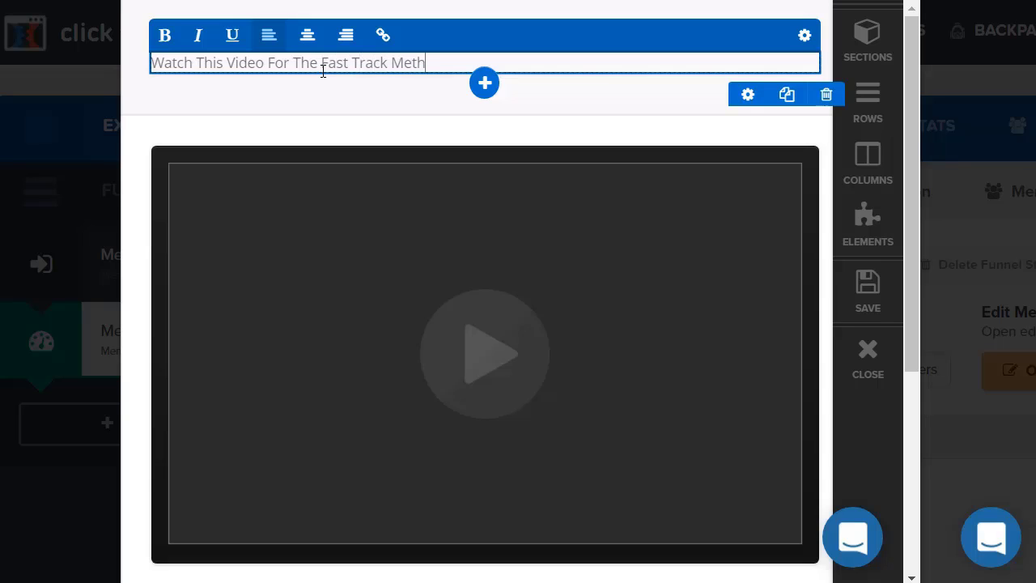
{"action": "type", "text": "od For Getting Started"}
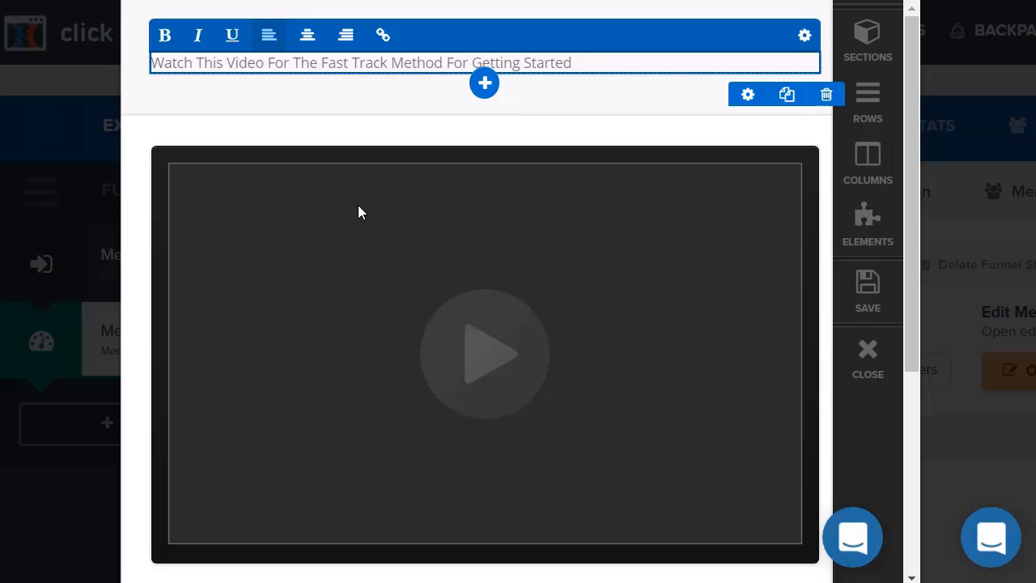
Cycle the video's Video Type through YouTube, Vimeo, Wistia and HTML5 Video, ending on YouTube.
{"action": "left_click", "coordinate": [388, 261]}
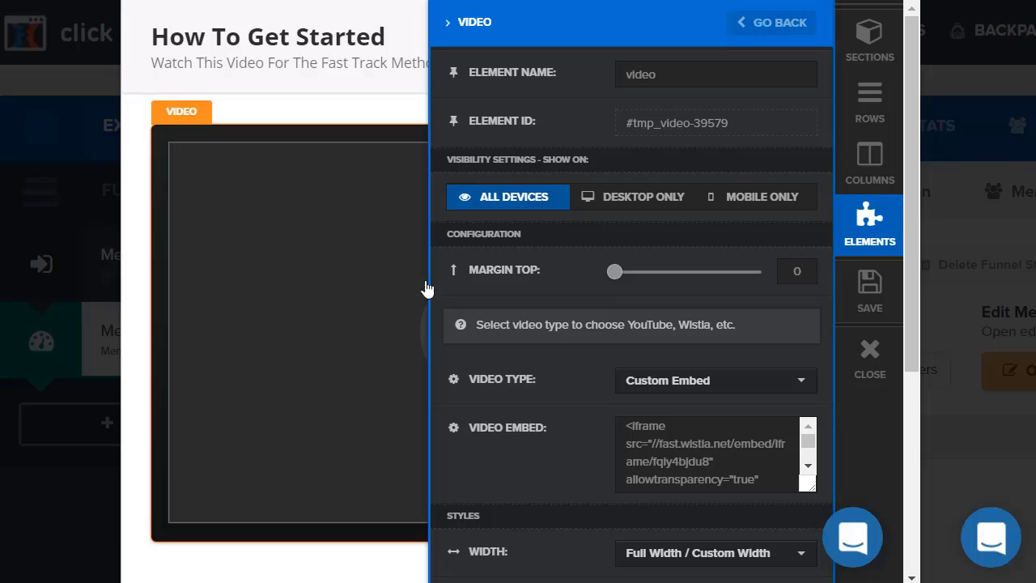
{"action": "scroll", "coordinate": [569, 339], "scroll_direction": "down", "scroll_amount": 1}
{"action": "left_click", "coordinate": [670, 345]}
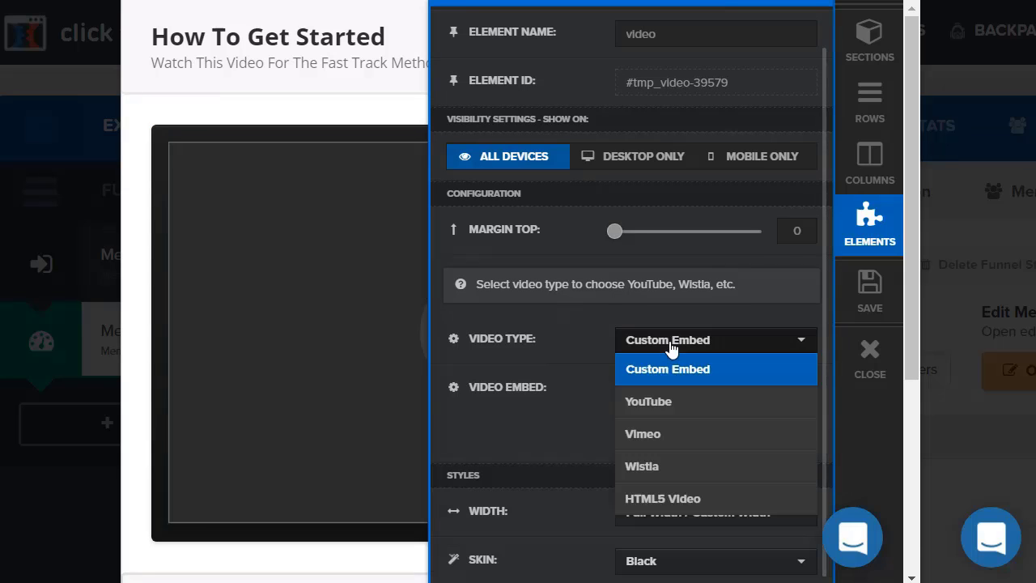
{"action": "left_click", "coordinate": [672, 403]}
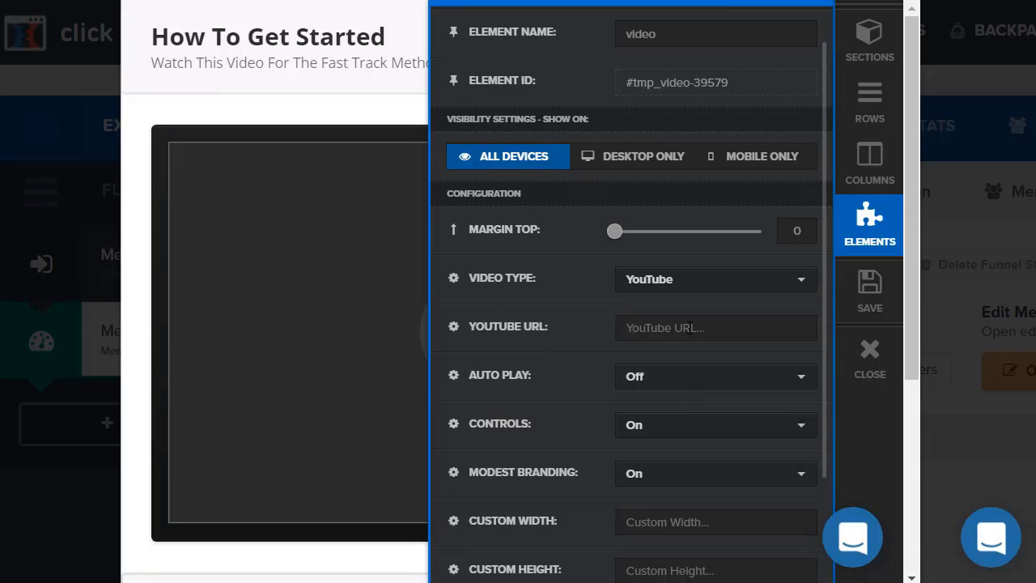
{"action": "left_click", "coordinate": [678, 285]}
{"action": "left_click", "coordinate": [673, 377]}
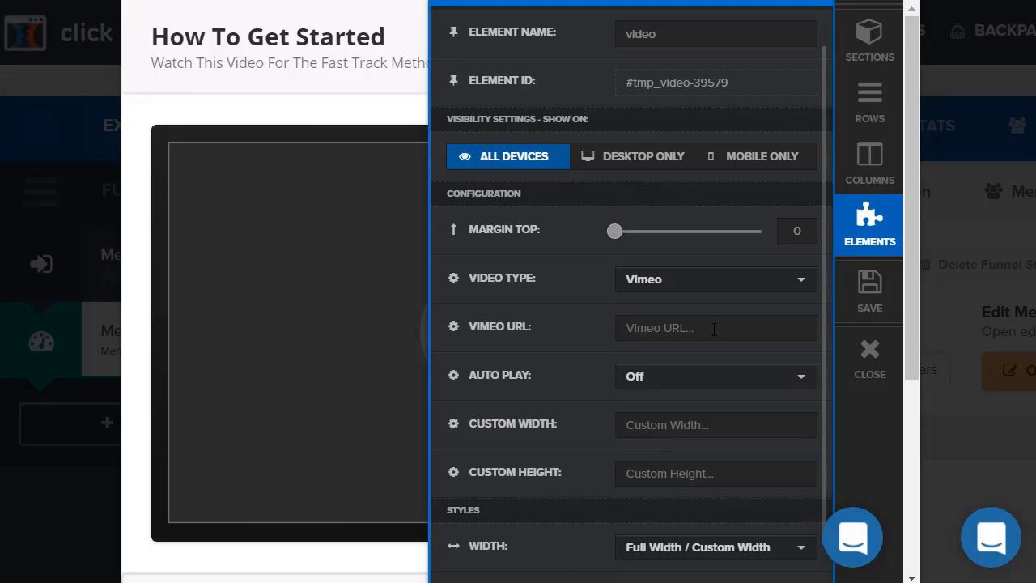
{"action": "left_click", "coordinate": [669, 288]}
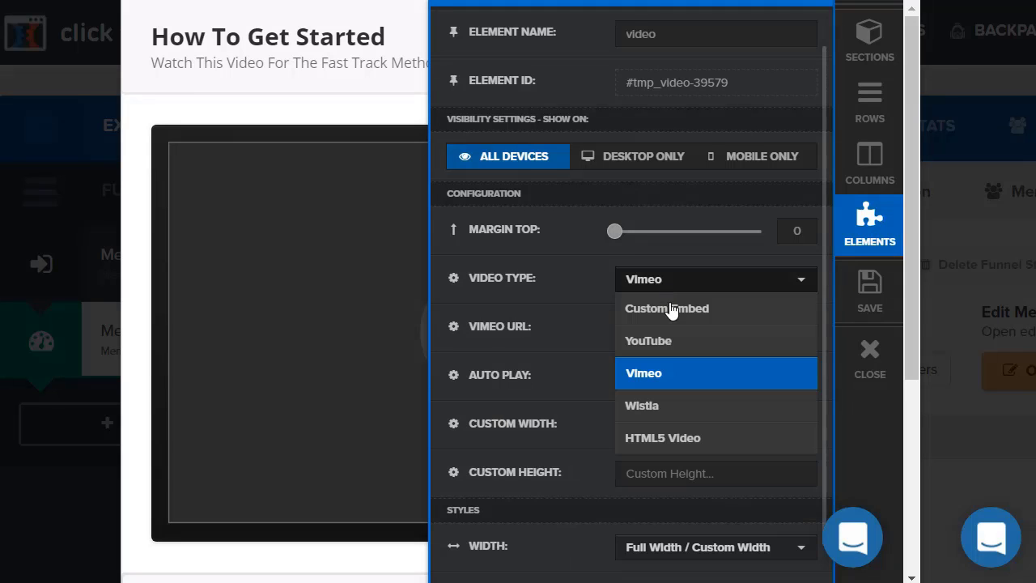
{"action": "left_click", "coordinate": [676, 407]}
{"action": "left_click", "coordinate": [671, 285]}
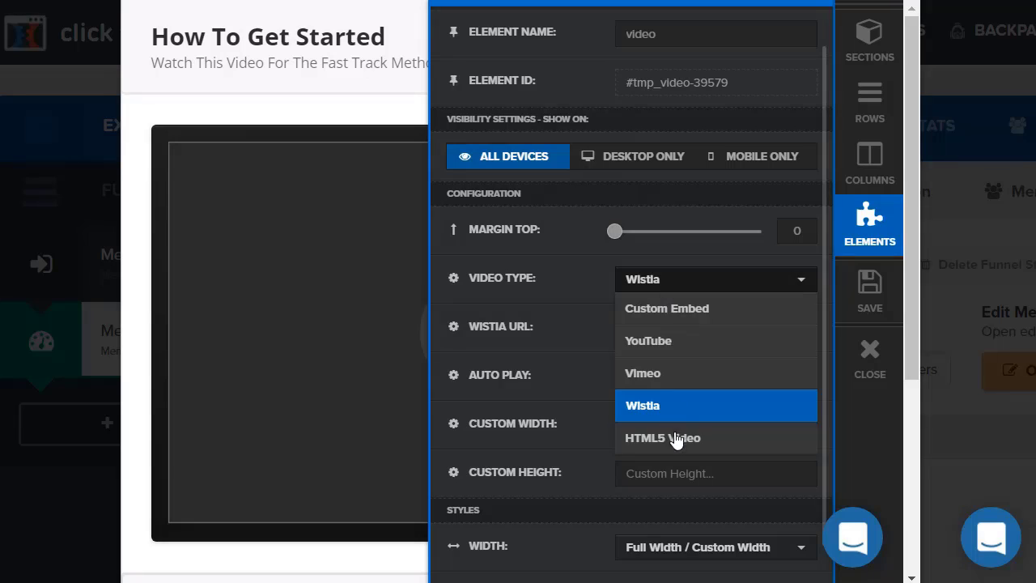
{"action": "left_click", "coordinate": [672, 435]}
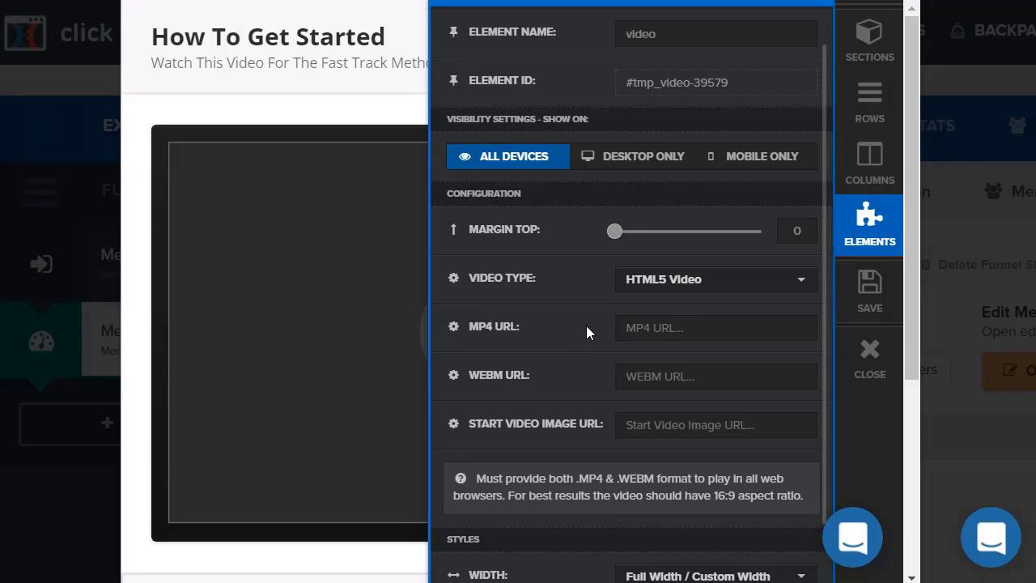
{"action": "left_click", "coordinate": [646, 289]}
{"action": "left_click", "coordinate": [659, 340]}
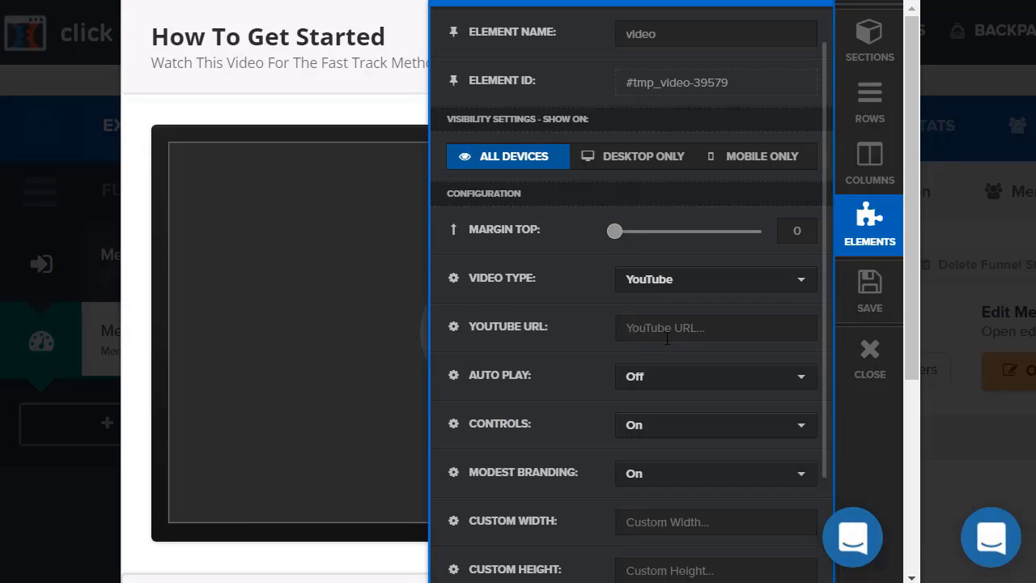
Replace the lorem paragraph below the video with 'Cliff notes'.
{"action": "left_click", "coordinate": [317, 232]}
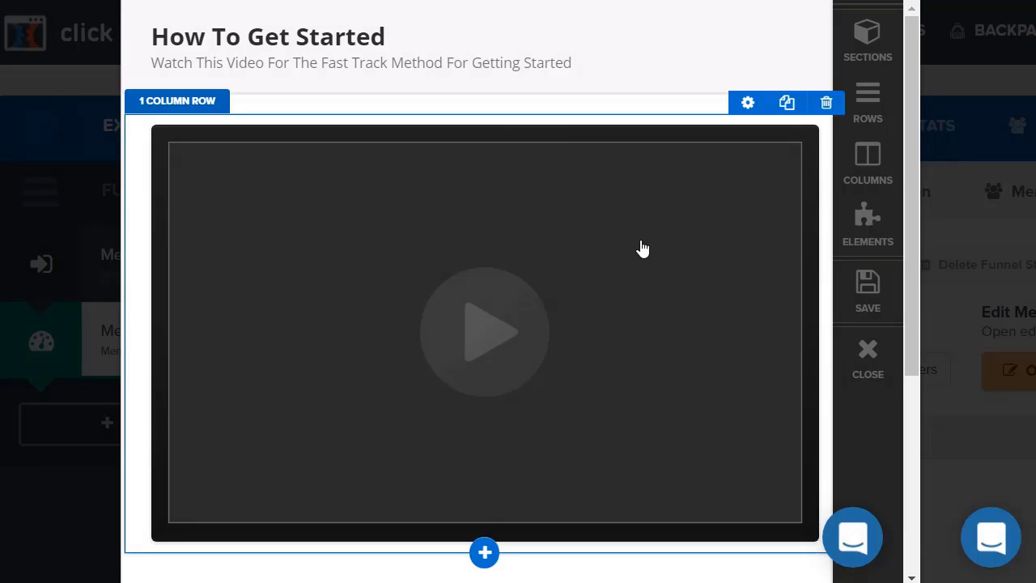
{"action": "scroll", "coordinate": [608, 279], "scroll_direction": "down", "scroll_amount": 4}
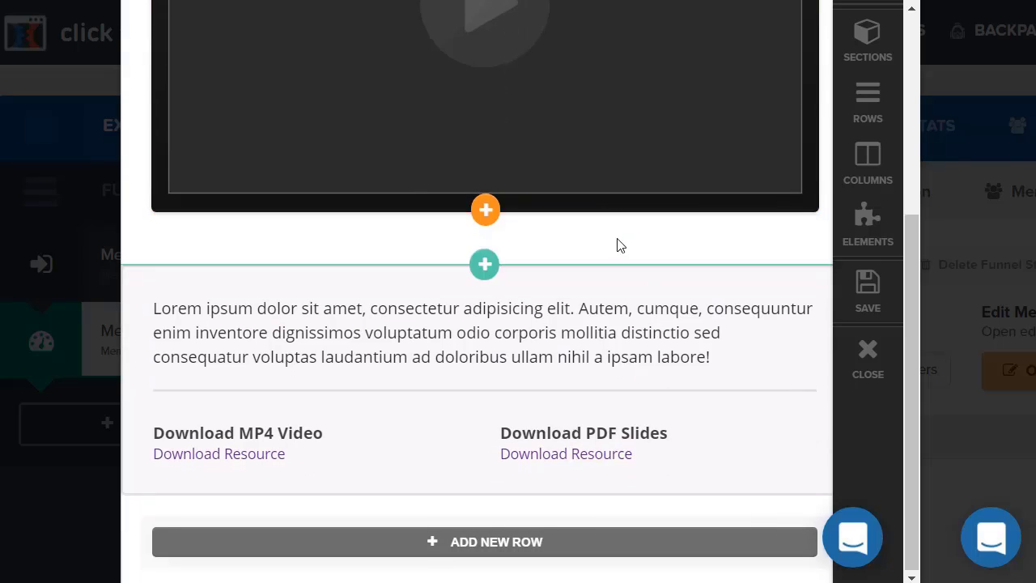
{"action": "left_click", "coordinate": [649, 345]}
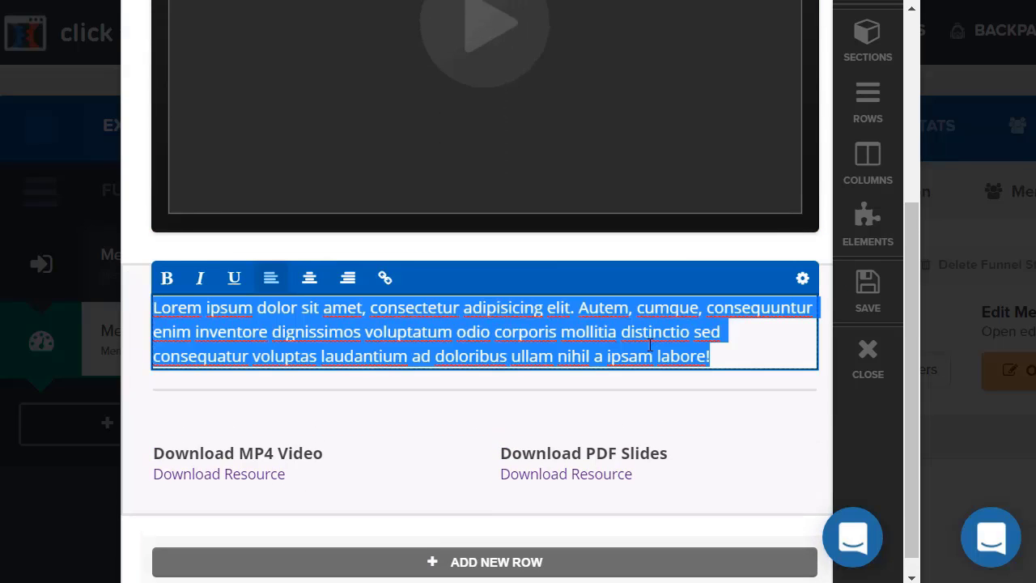
{"action": "type", "text": "Cliff notes"}
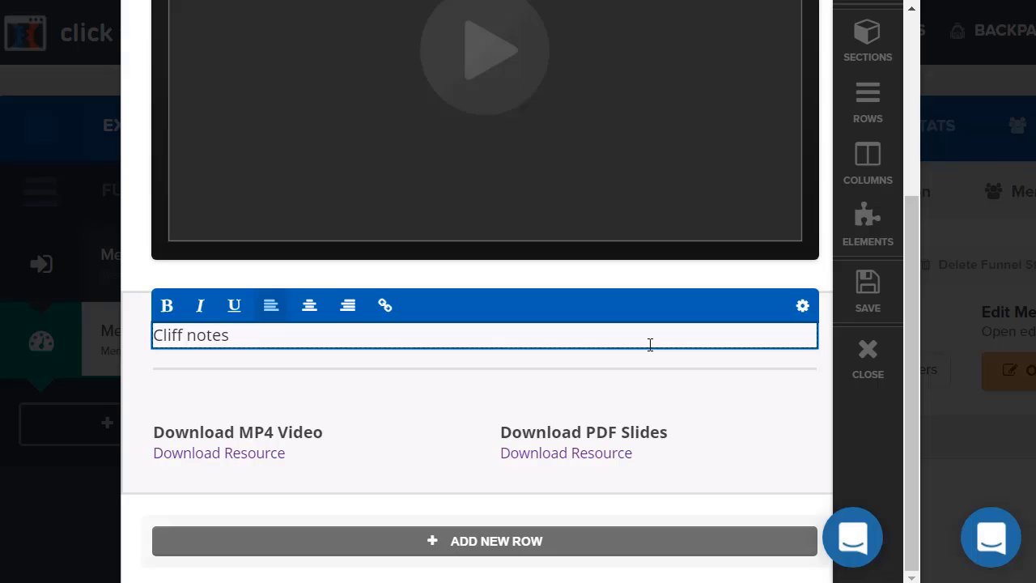
Add lines 'Action Steps', '1) Create your membership site' and '2) Add content' below it.
{"action": "key", "text": "Return"}
{"action": "key", "text": "Return"}
{"action": "type", "text": "Act"}
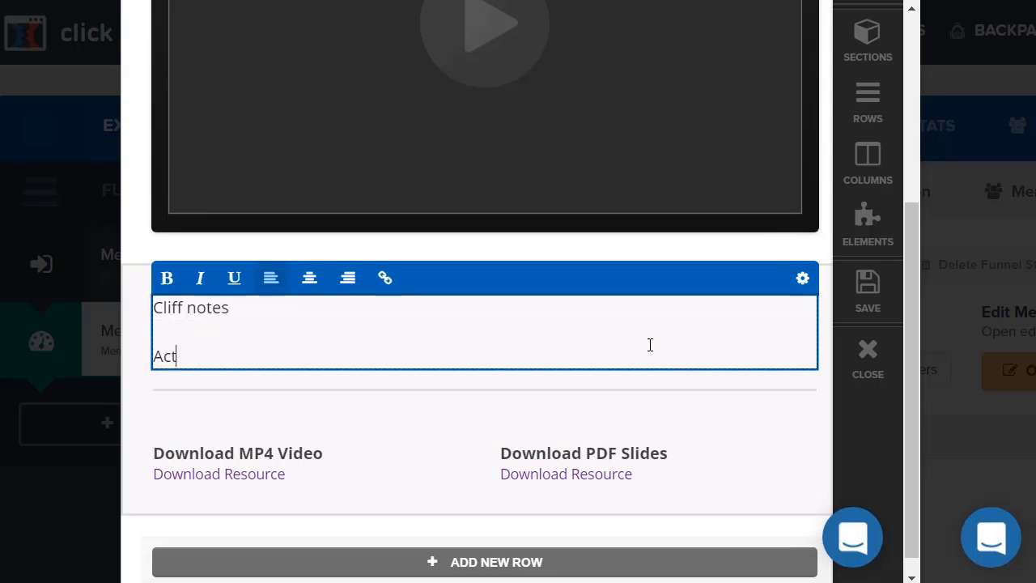
{"action": "type", "text": "ion Steps"}
{"action": "key", "text": "Return"}
{"action": "key", "text": "Return"}
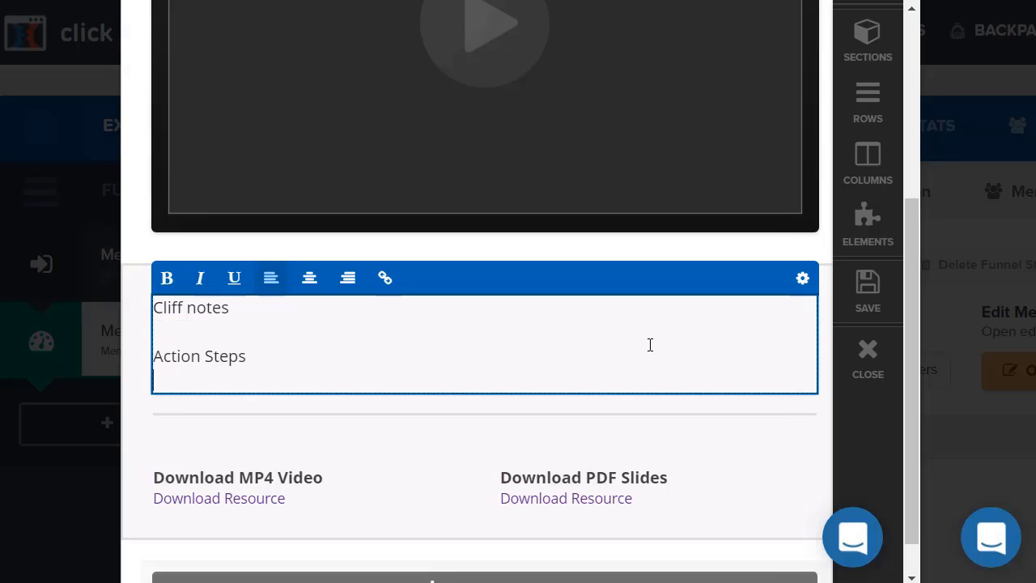
{"action": "type", "text": "1)"}
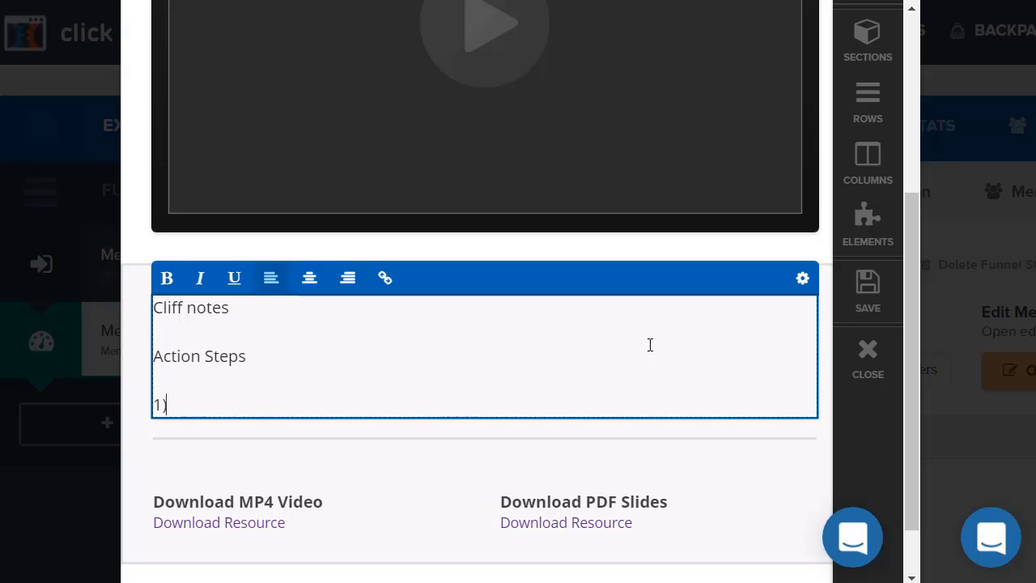
{"action": "type", "text": " Create your "}
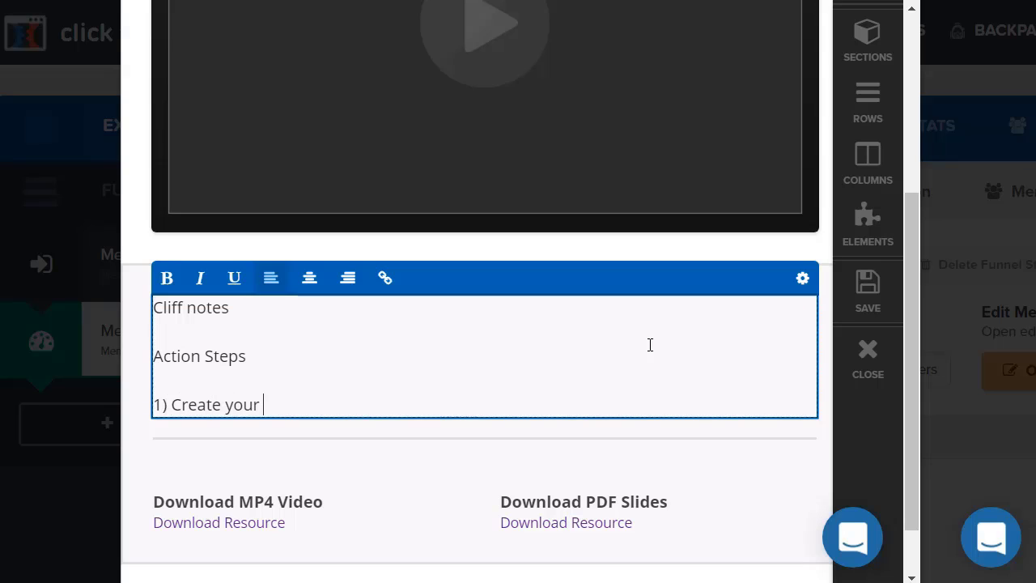
{"action": "type", "text": "membership "}
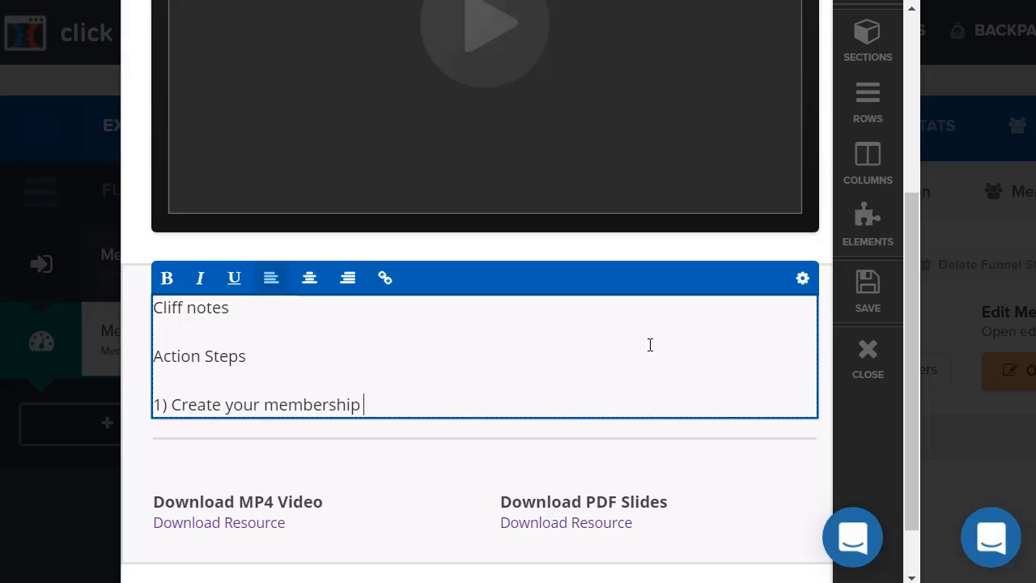
{"action": "type", "text": "site"}
{"action": "key", "text": "Return"}
{"action": "type", "text": "2) Ad"}
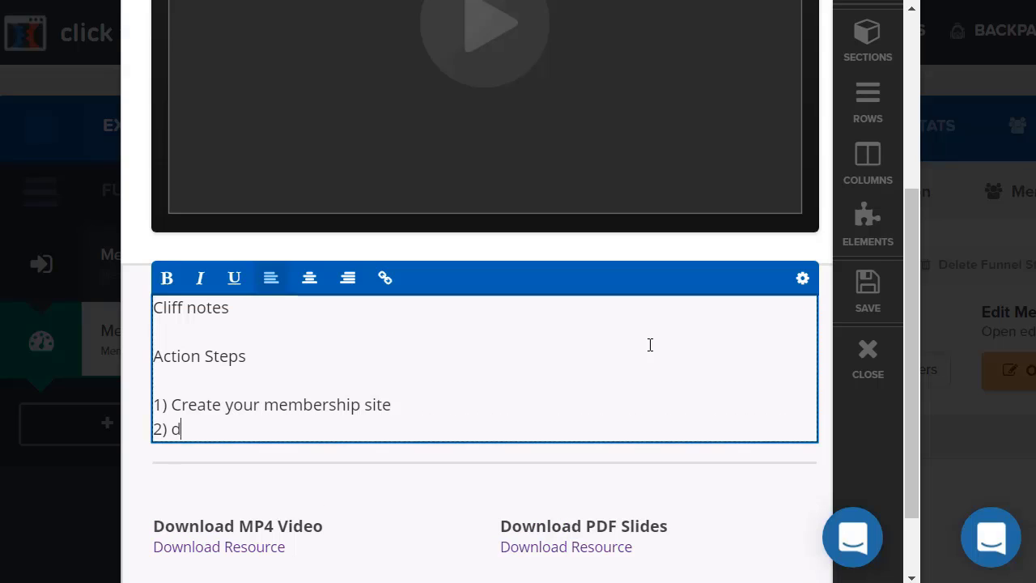
{"action": "type", "text": "d"}
{"action": "key", "text": "BackSpace"}
{"action": "key", "text": "BackSpace"}
{"action": "type", "text": "Add content"}
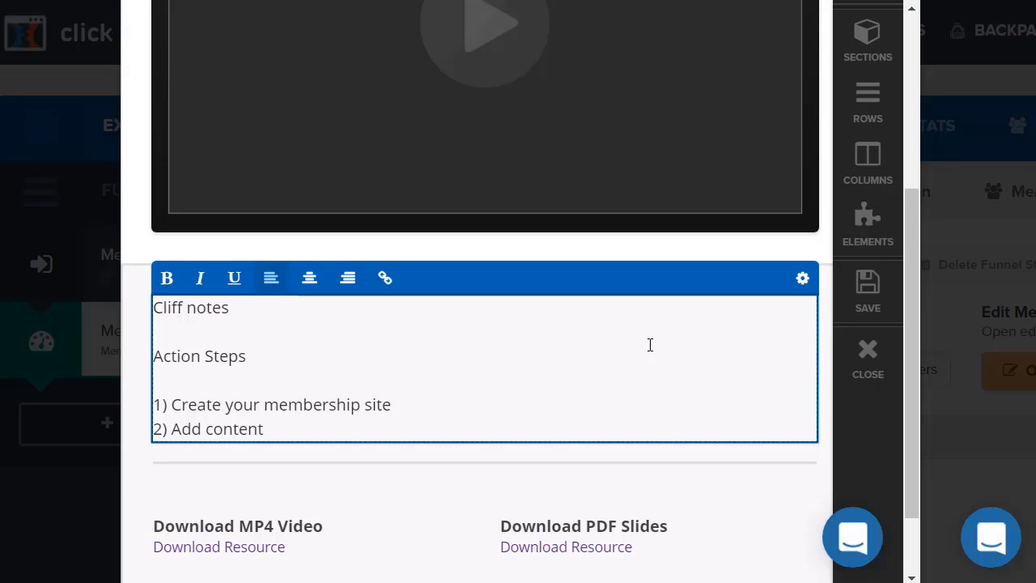
Delete the Download PDF Slides heading and its leftover Download Resource link.
{"action": "left_click", "coordinate": [419, 481]}
{"action": "scroll", "coordinate": [671, 429], "scroll_direction": "down", "scroll_amount": 1}
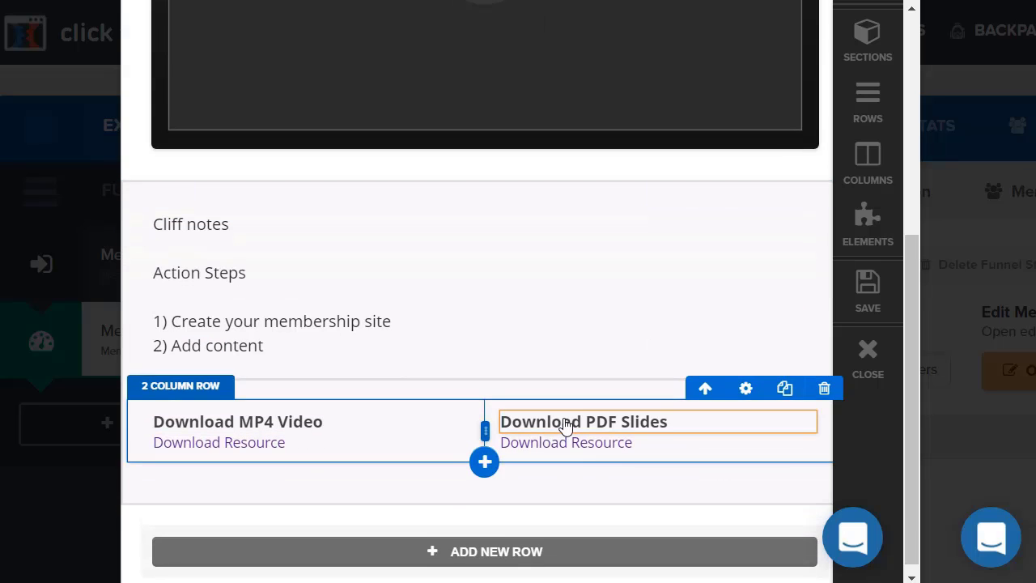
{"action": "mouse_move", "coordinate": [567, 425]}
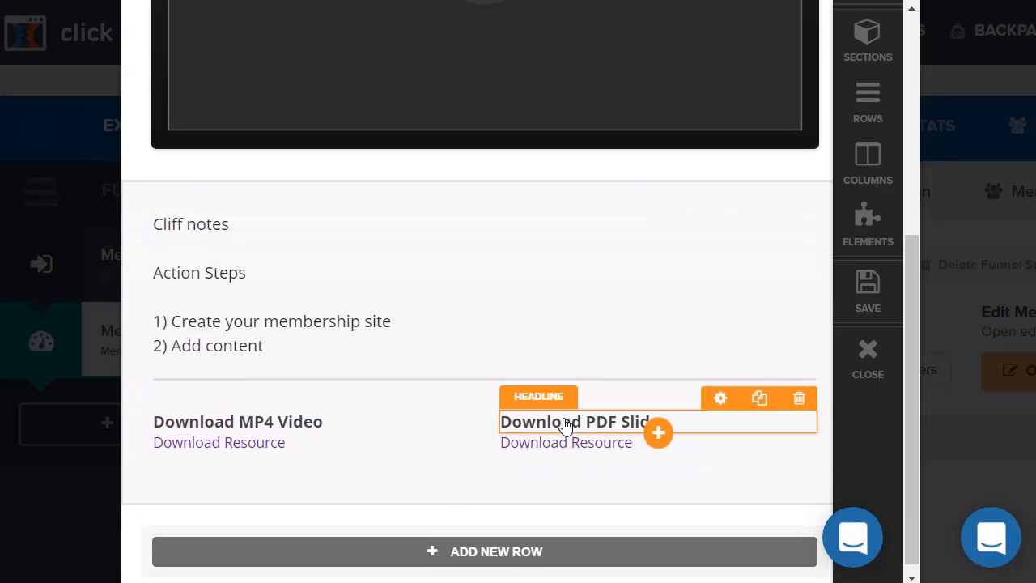
{"action": "left_click", "coordinate": [799, 398]}
{"action": "left_click", "coordinate": [600, 112]}
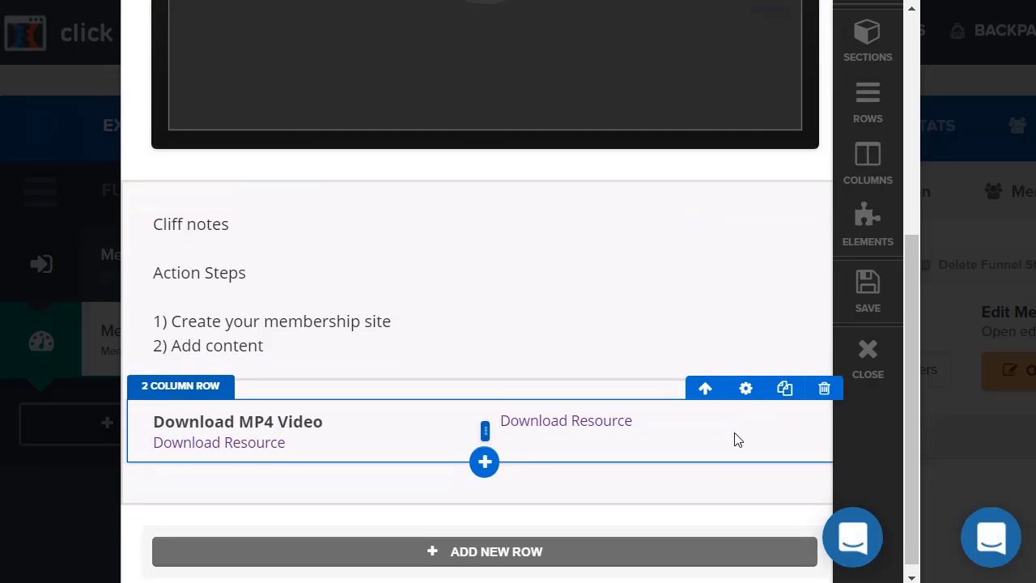
{"action": "mouse_move", "coordinate": [739, 433]}
{"action": "left_click", "coordinate": [799, 400]}
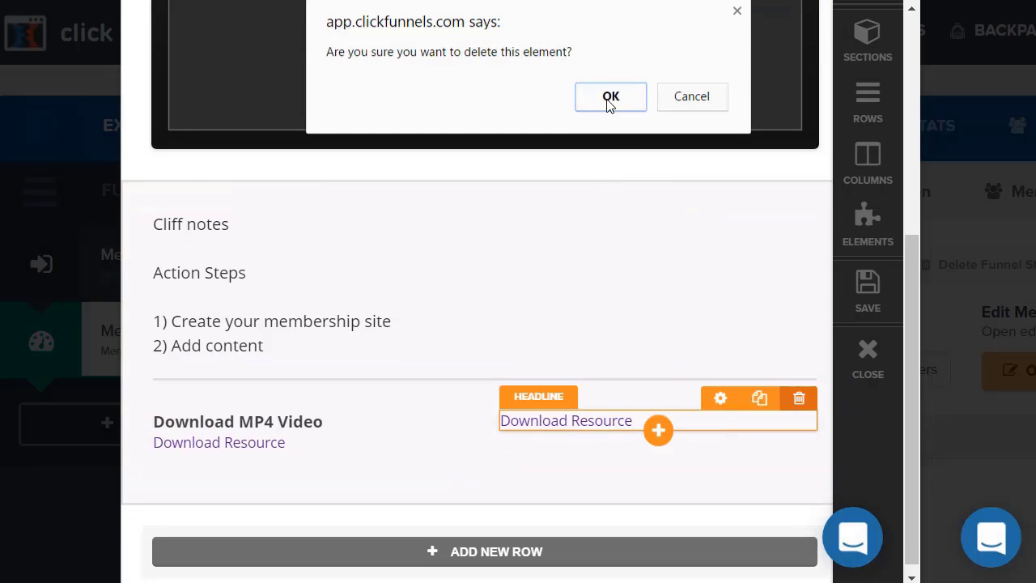
{"action": "left_click", "coordinate": [609, 96]}
Rename the Download MP4 Video heading to 'Membership Cheatsheet', then save and close the page.
{"action": "double_click", "coordinate": [316, 425]}
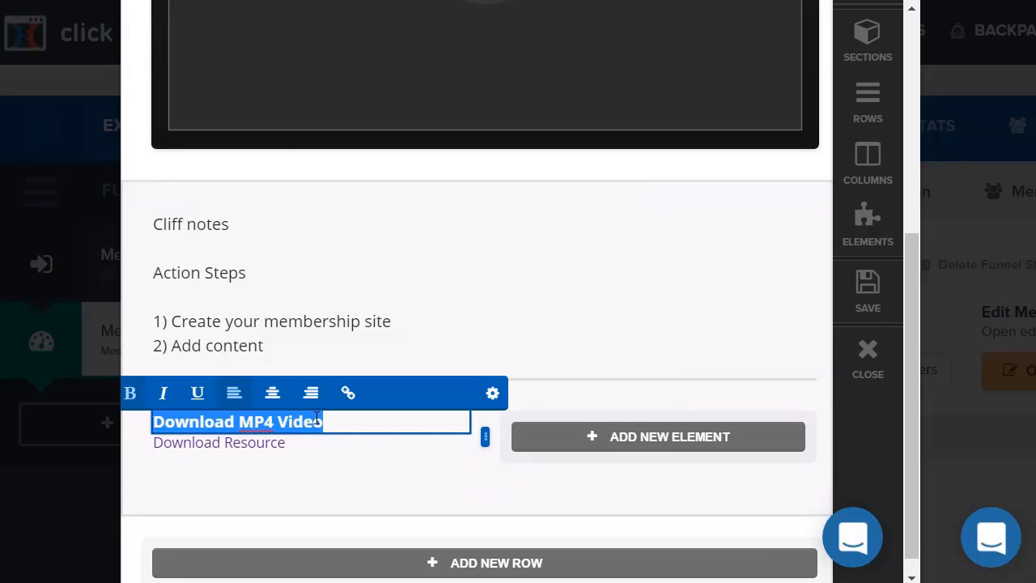
{"action": "type", "text": "Membersh"}
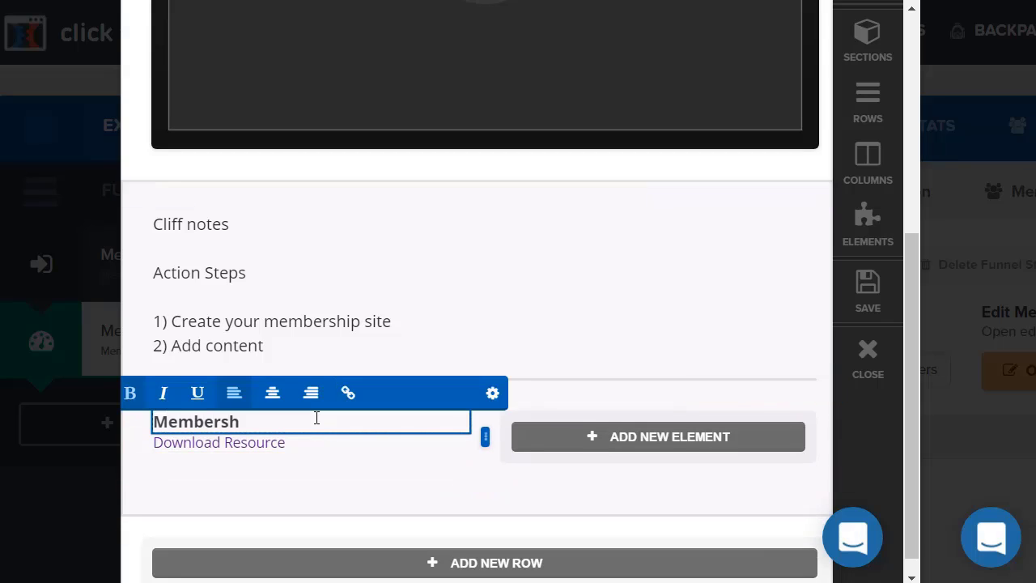
{"action": "type", "text": "ip Cheatsheet"}
{"action": "left_click", "coordinate": [667, 284]}
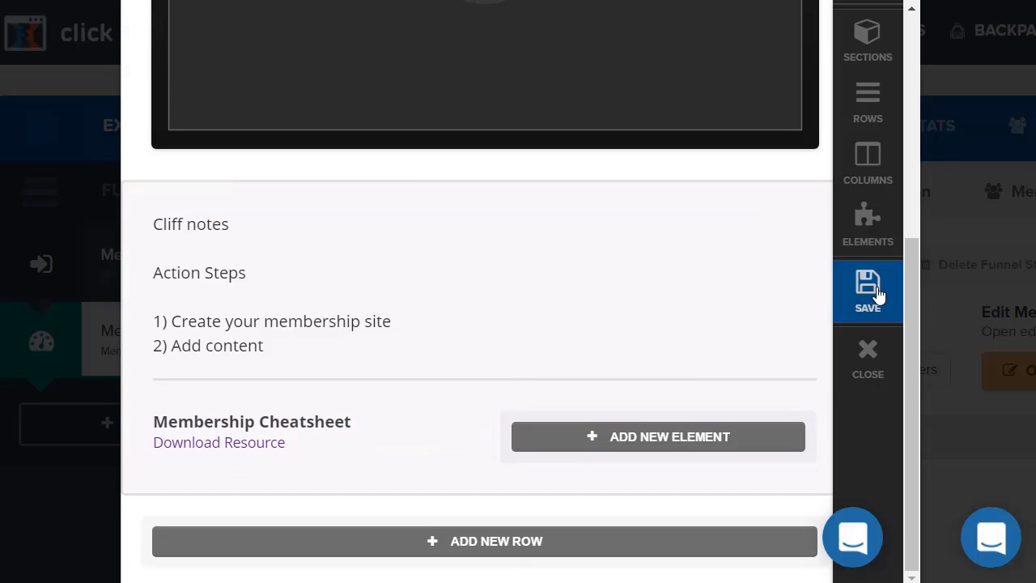
{"action": "left_click", "coordinate": [874, 293]}
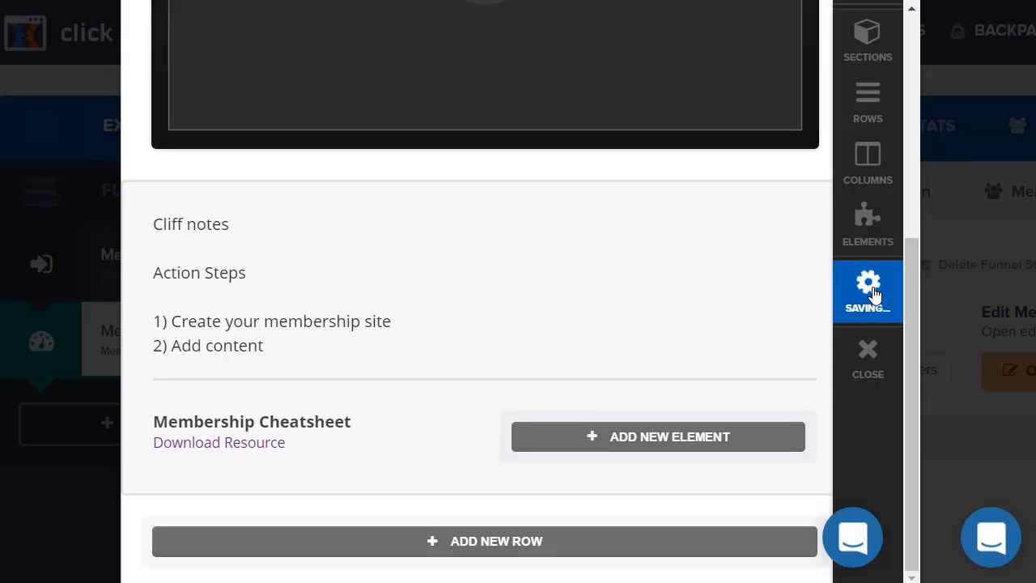
{"action": "left_click", "coordinate": [868, 351]}
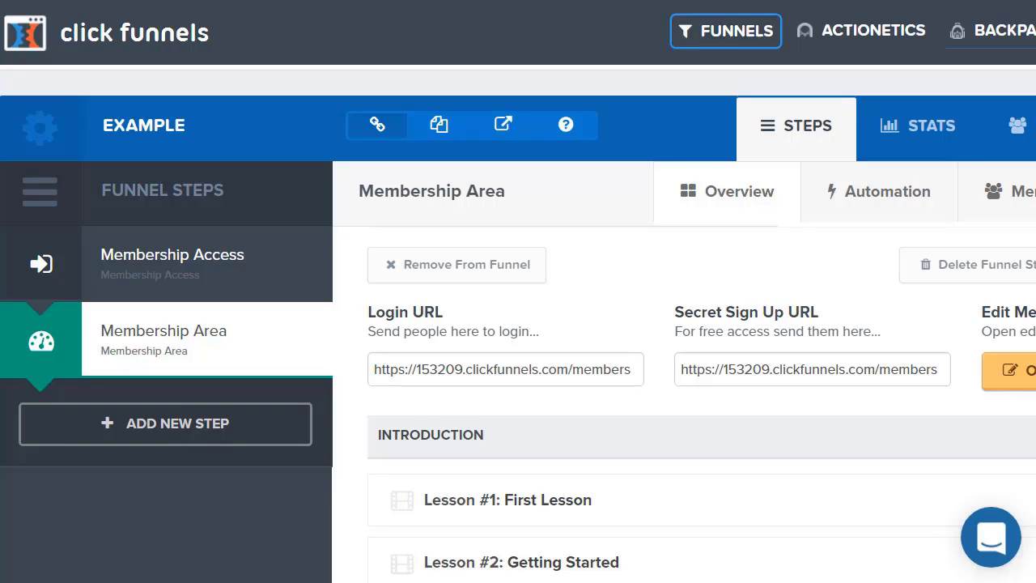
Create a new lesson section named 'Module 2'.
{"action": "scroll", "coordinate": [861, 208], "scroll_direction": "down", "scroll_amount": 5}
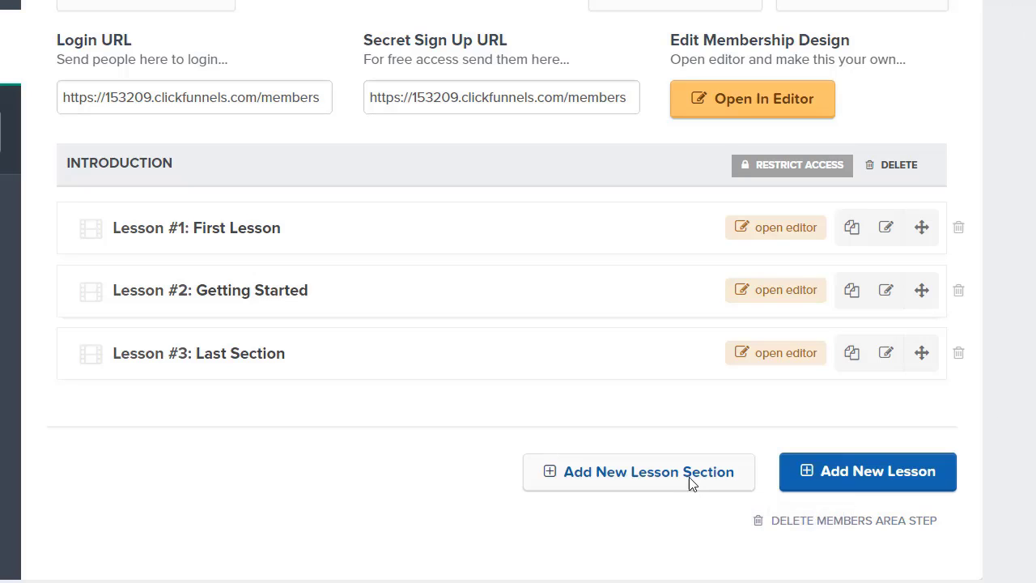
{"action": "left_click", "coordinate": [689, 478]}
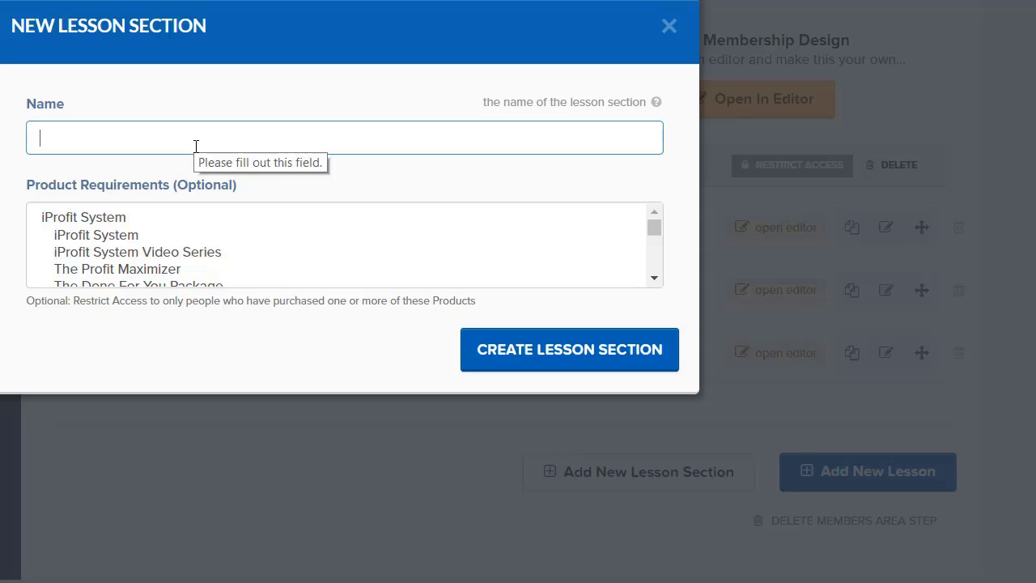
{"action": "type", "text": "Module 2"}
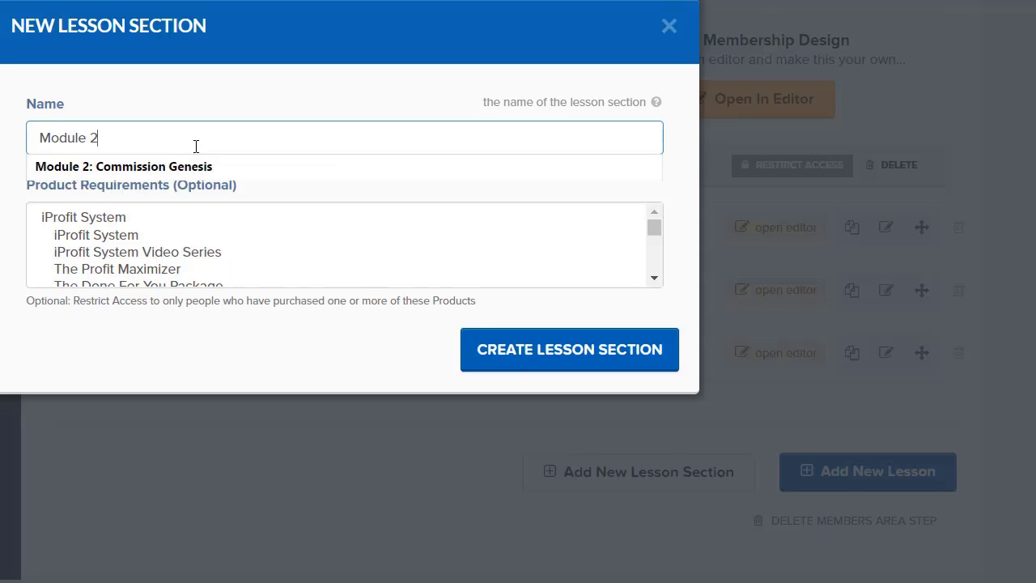
{"action": "left_click", "coordinate": [500, 350]}
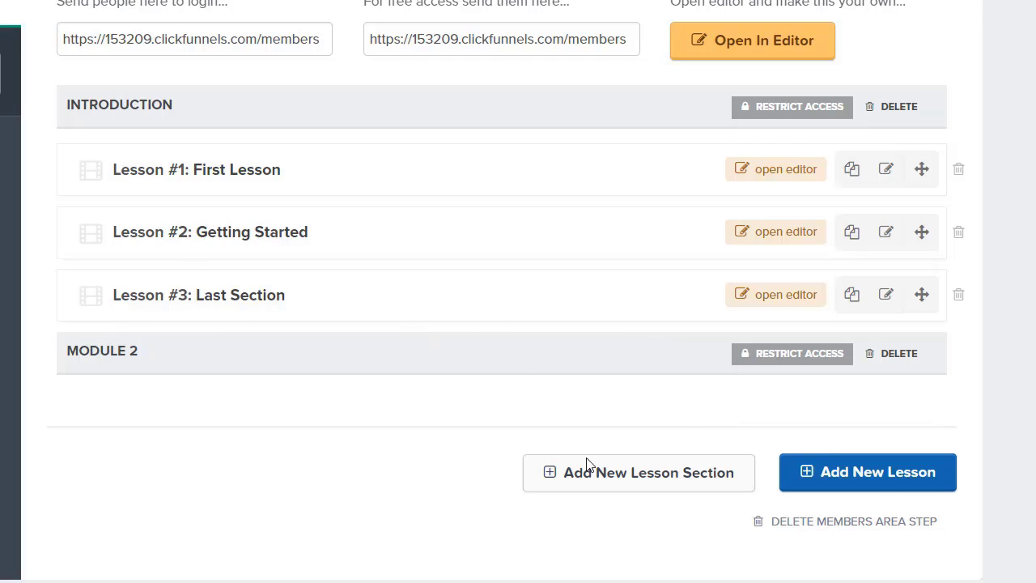
Create a Video Lesson named 'Test' in the Module 2 section.
{"action": "left_click", "coordinate": [919, 484]}
{"action": "left_click", "coordinate": [139, 138]}
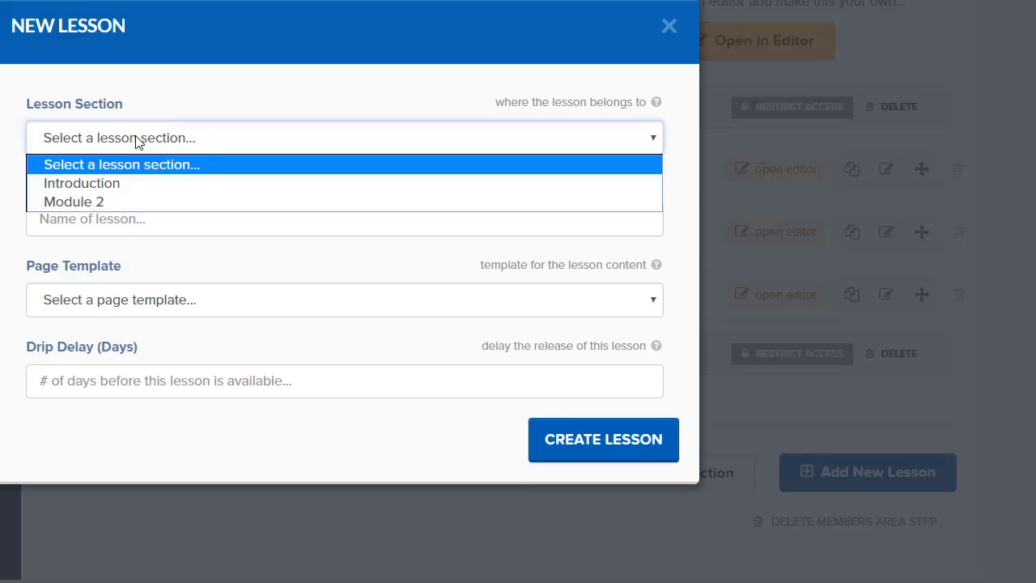
{"action": "left_click", "coordinate": [124, 202]}
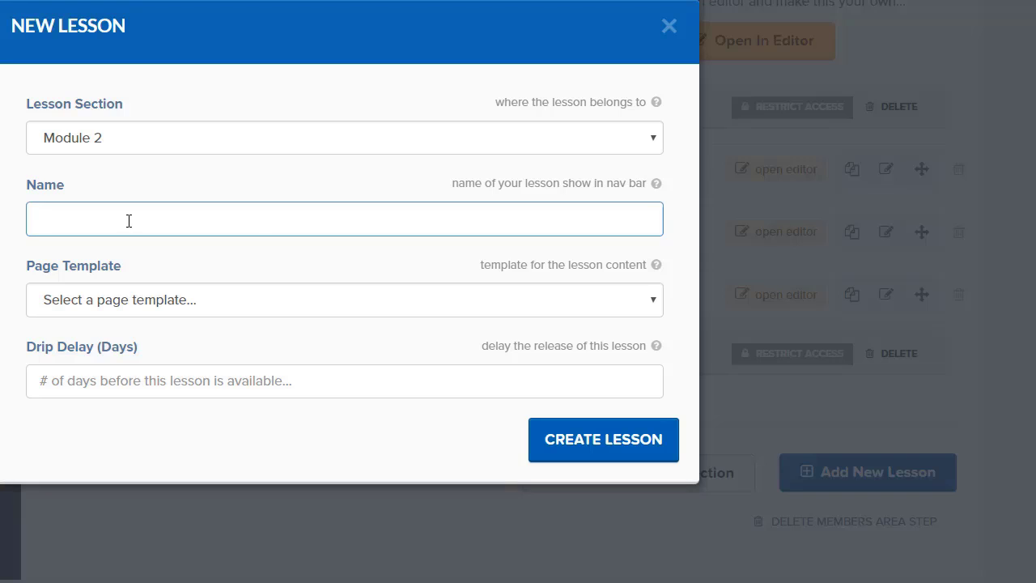
{"action": "type", "text": "Test"}
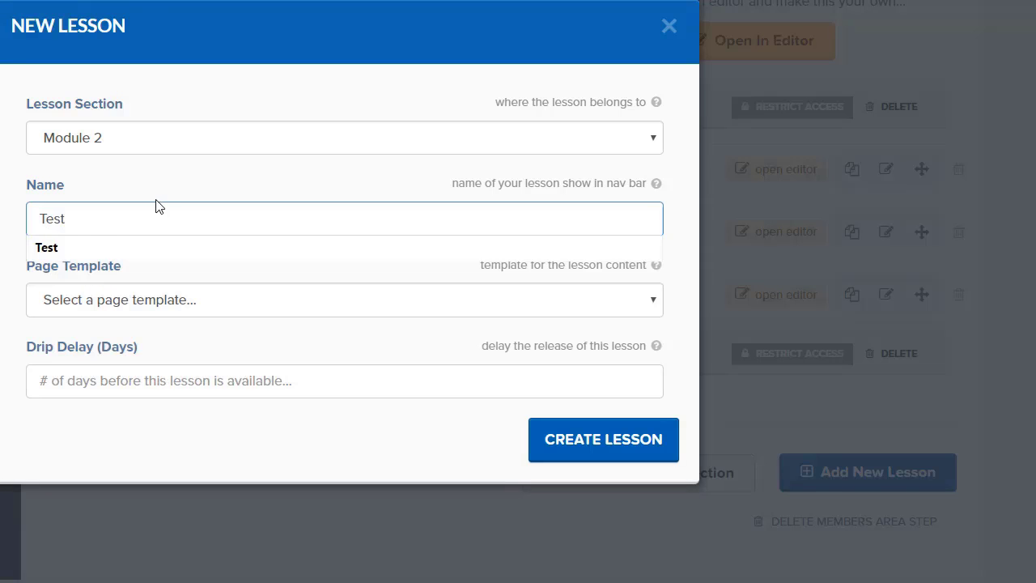
{"action": "left_click", "coordinate": [166, 307]}
{"action": "left_click", "coordinate": [130, 365]}
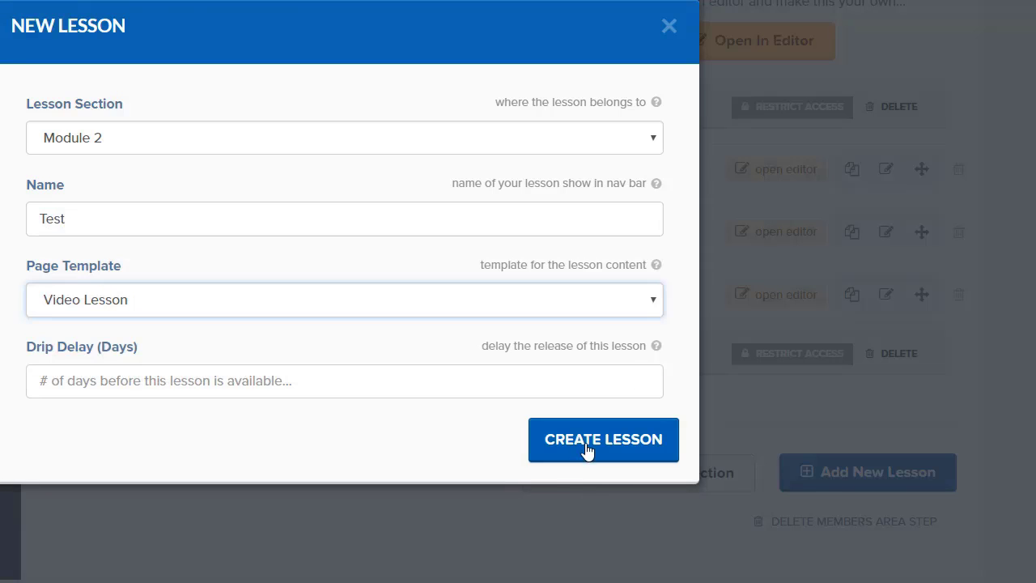
{"action": "left_click", "coordinate": [586, 447]}
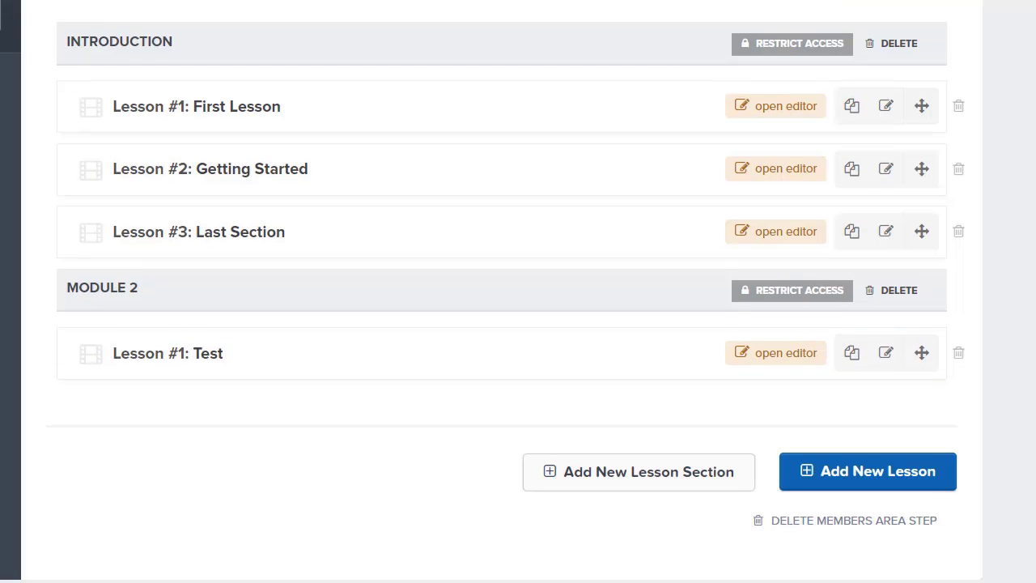
{"action": "scroll", "coordinate": [491, 292], "scroll_direction": "up", "scroll_amount": 2}
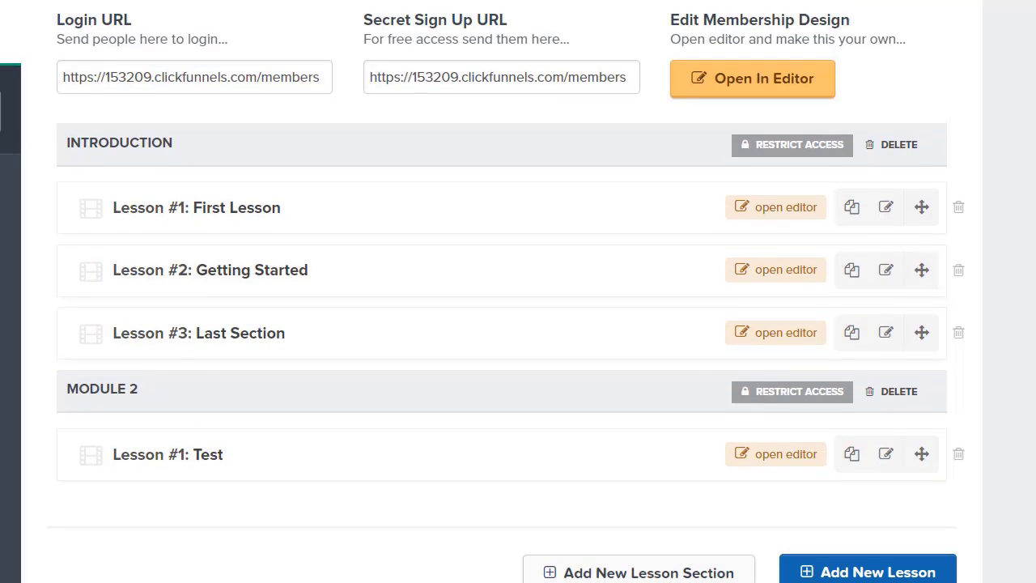
Scroll up the Membership Area overview to review its sections and lessons.
{"action": "scroll", "coordinate": [686, 191], "scroll_direction": "up", "scroll_amount": 5}
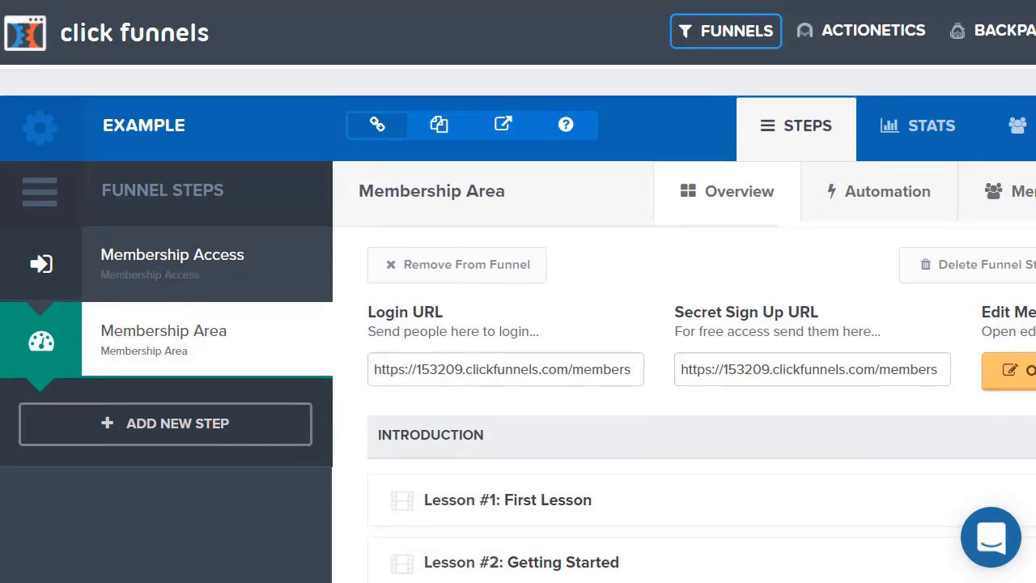